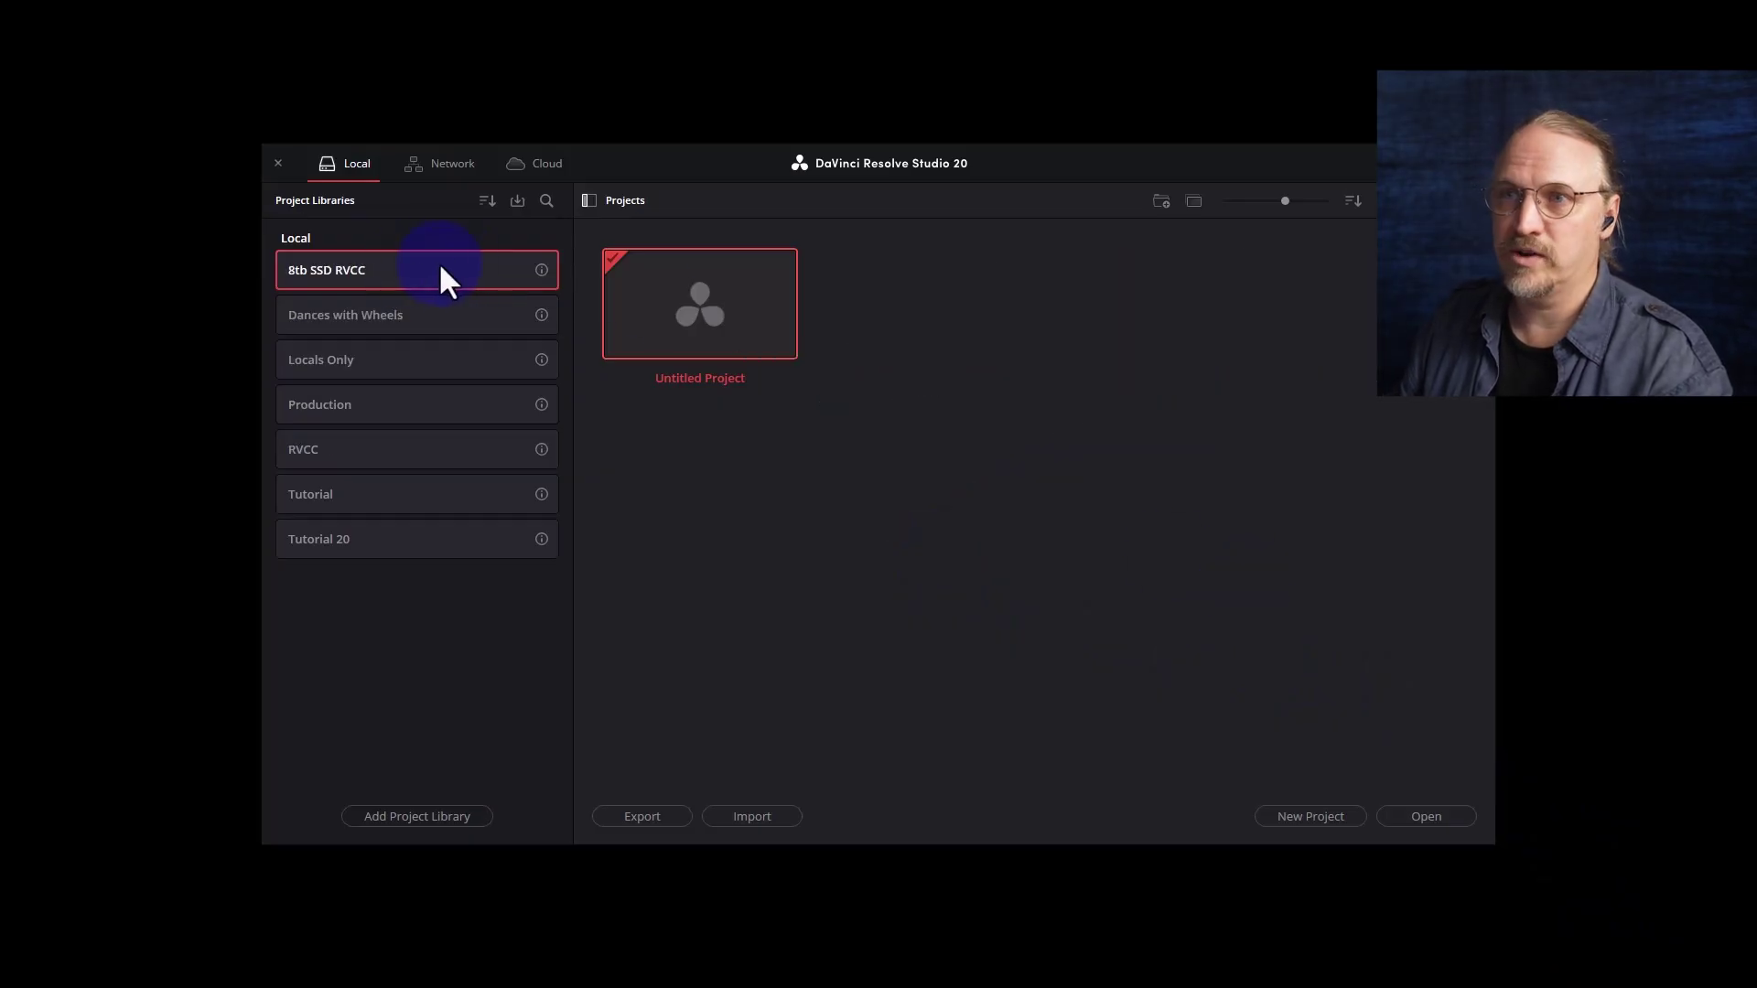
# - Create a new project named "SSD RVCC Film" in the 8tb SSD RVCC project library
pyautogui.doubleClick(683, 305)
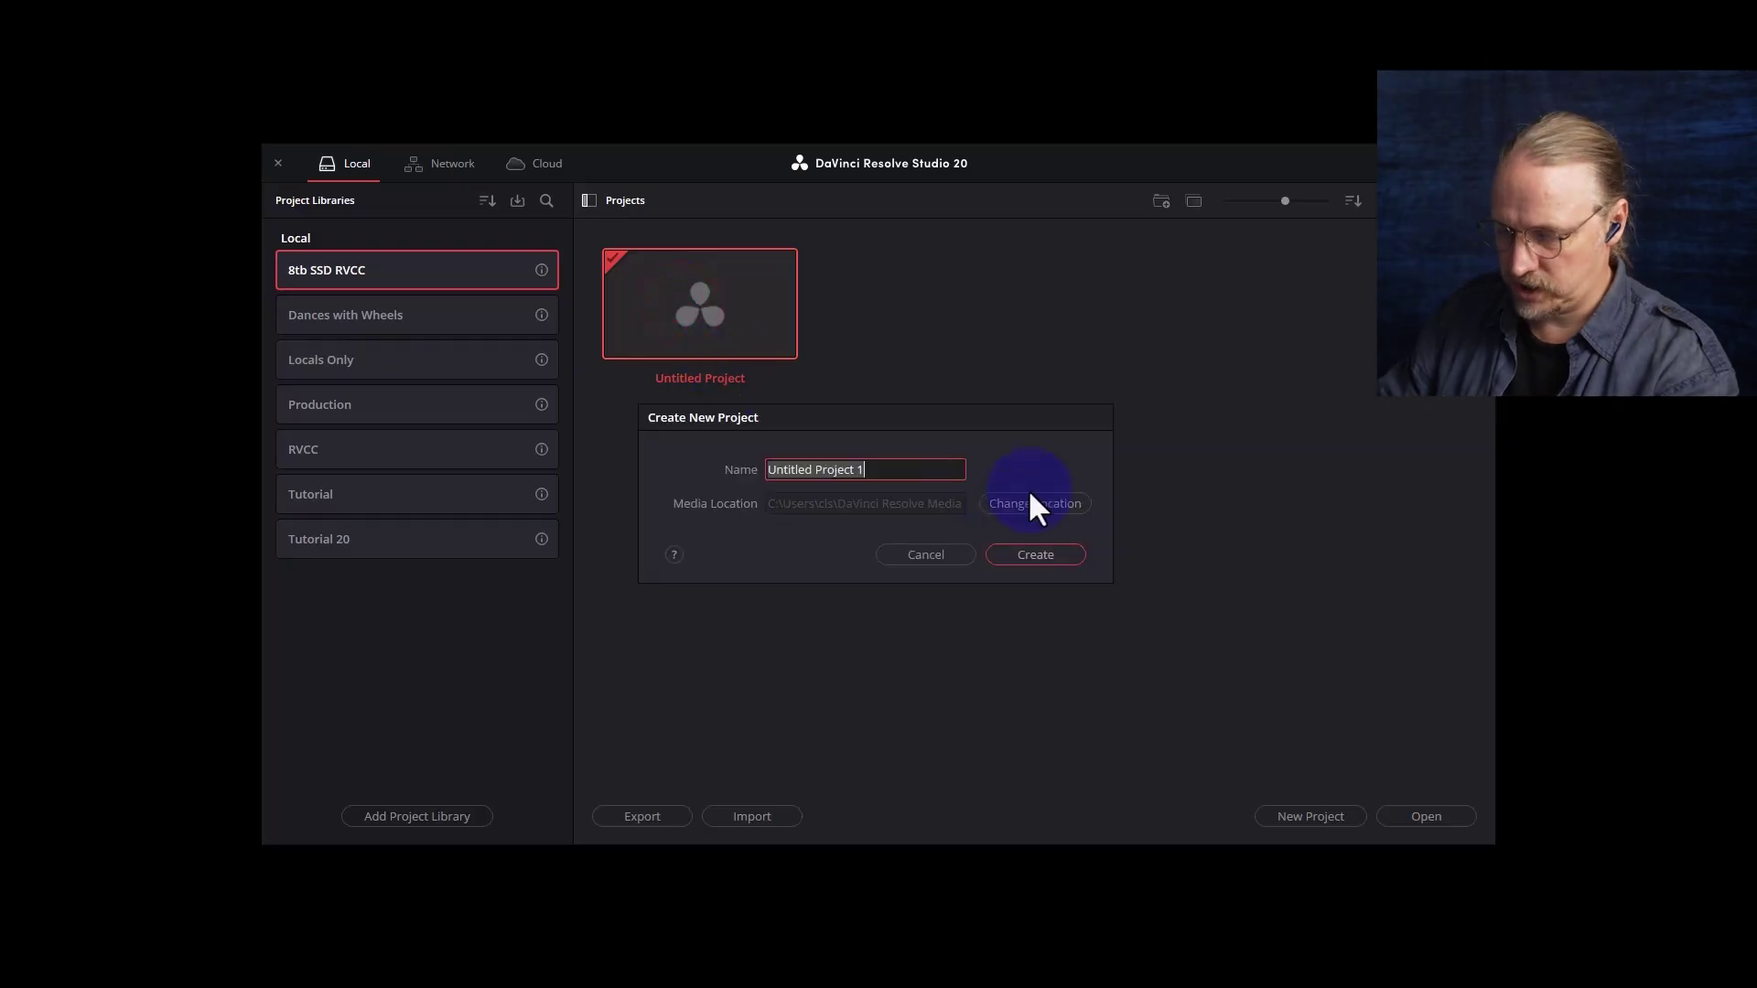
pyautogui.write('SSD')
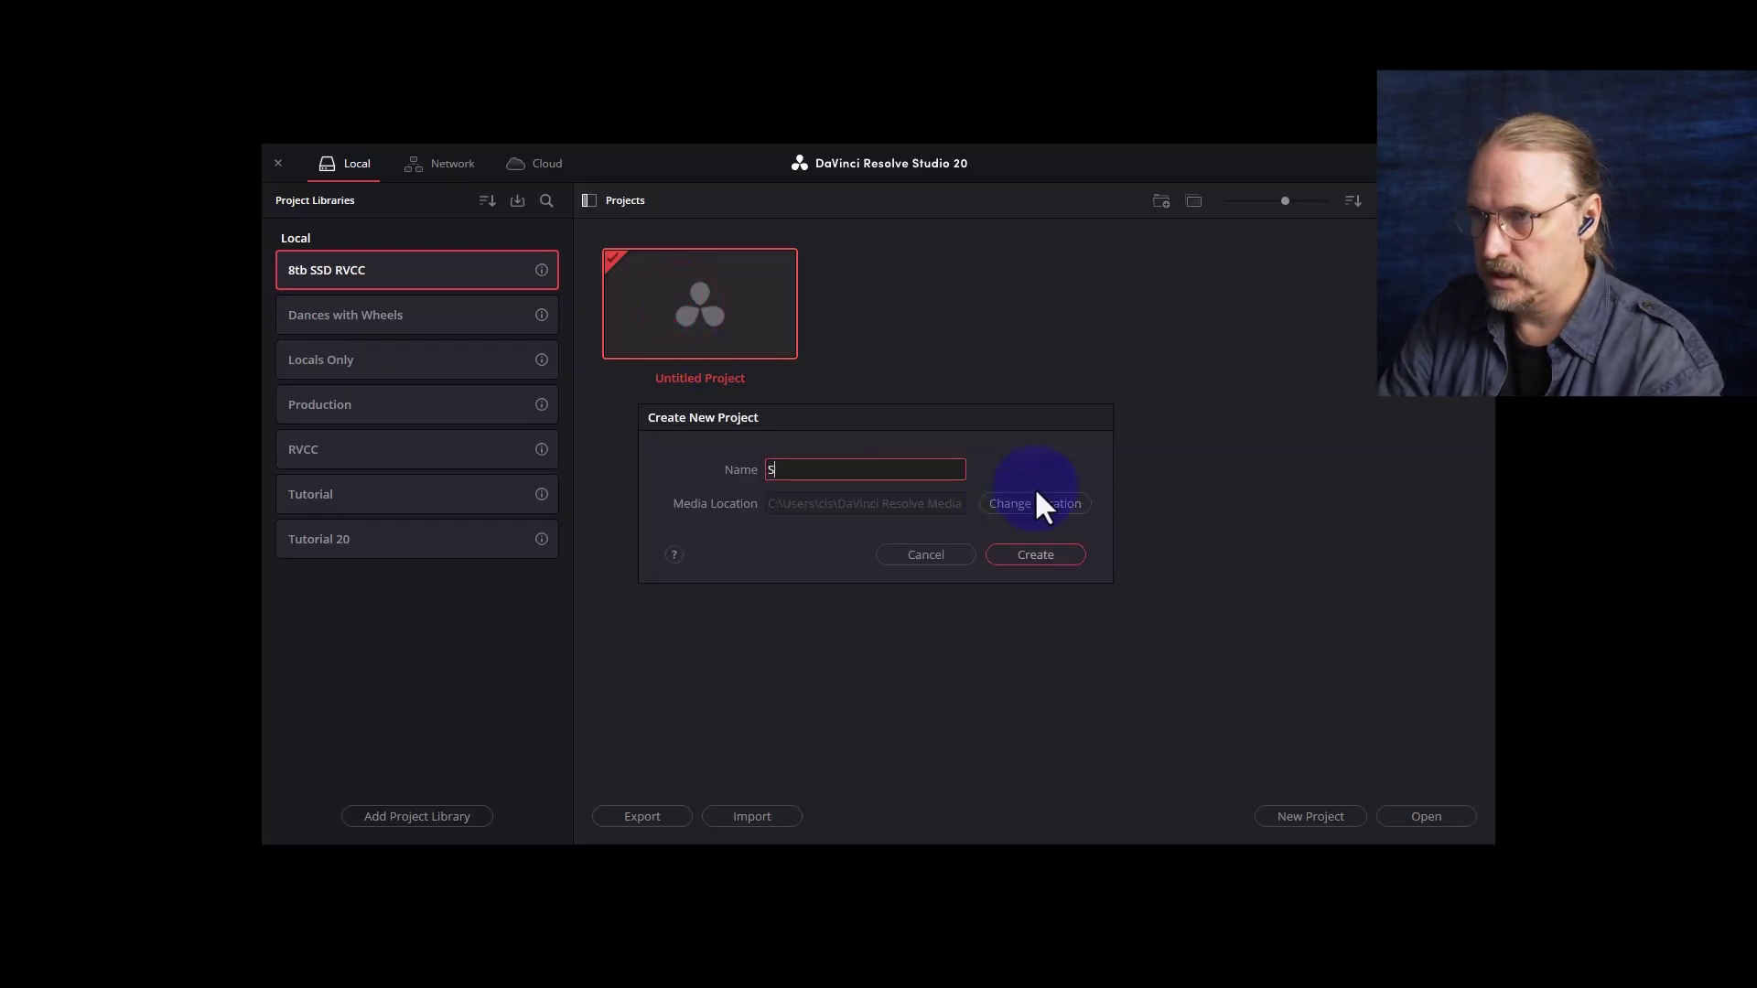
pyautogui.press('BackSpace')
pyautogui.press('BackSpace')
pyautogui.write('SD RVCC Film')
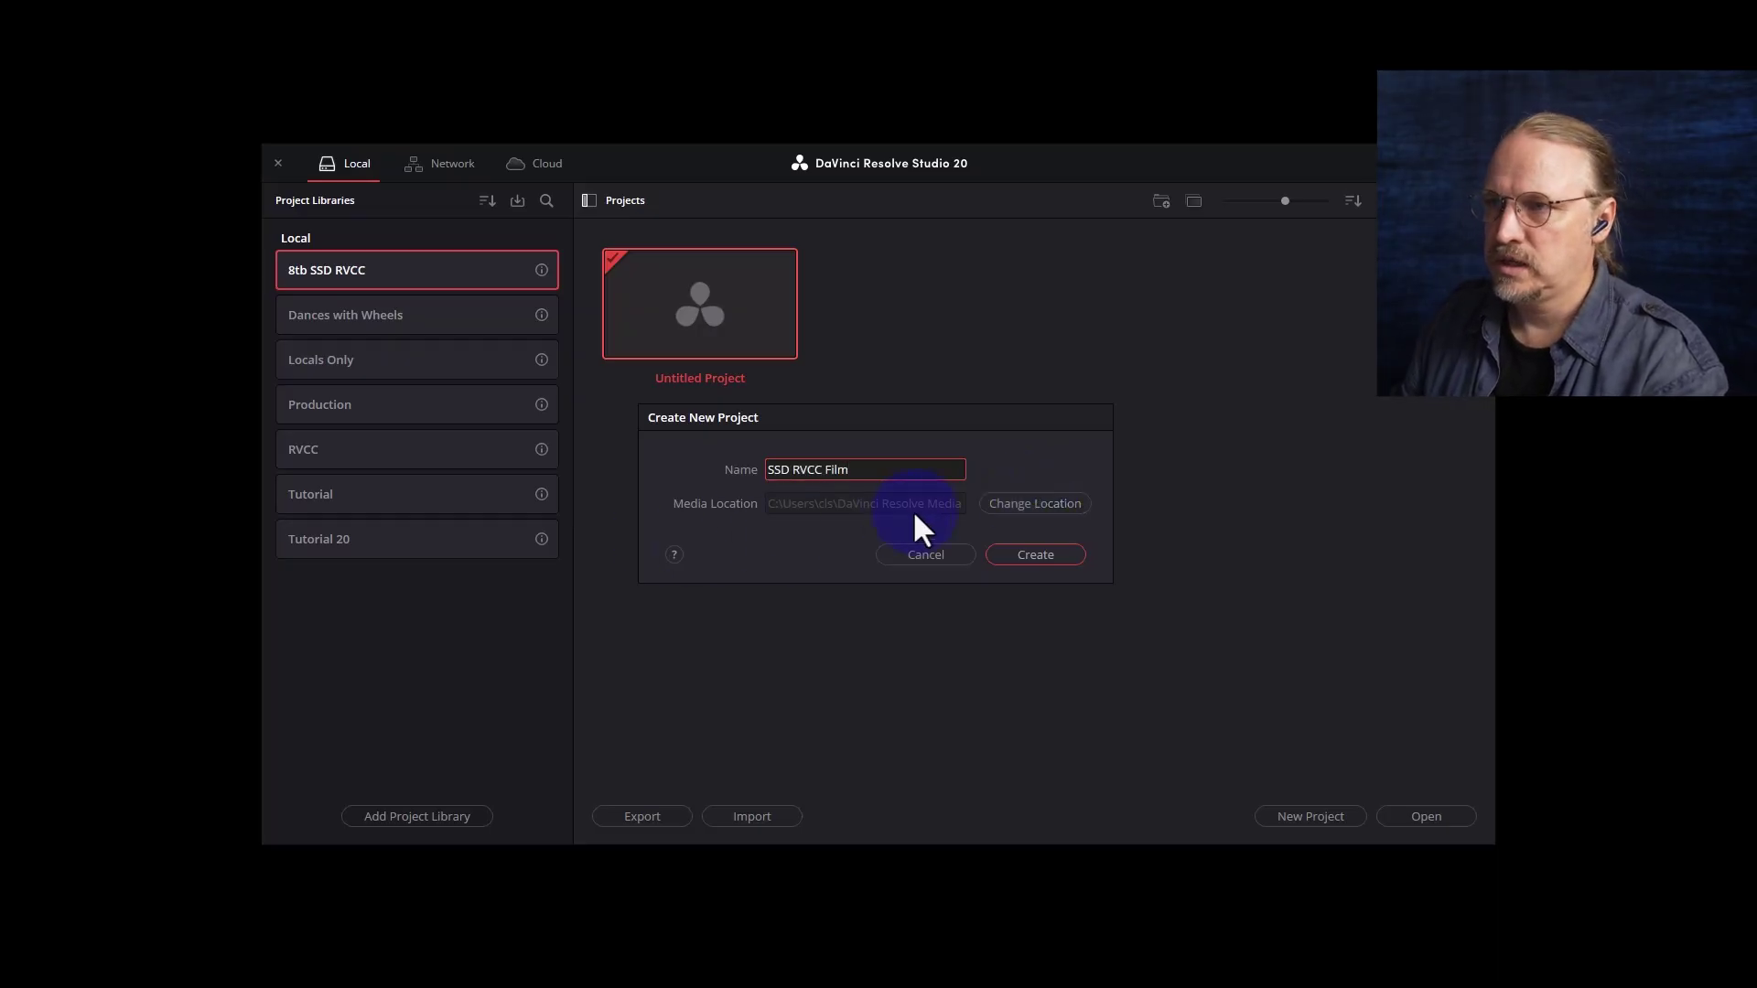
pyautogui.click(1067, 544)
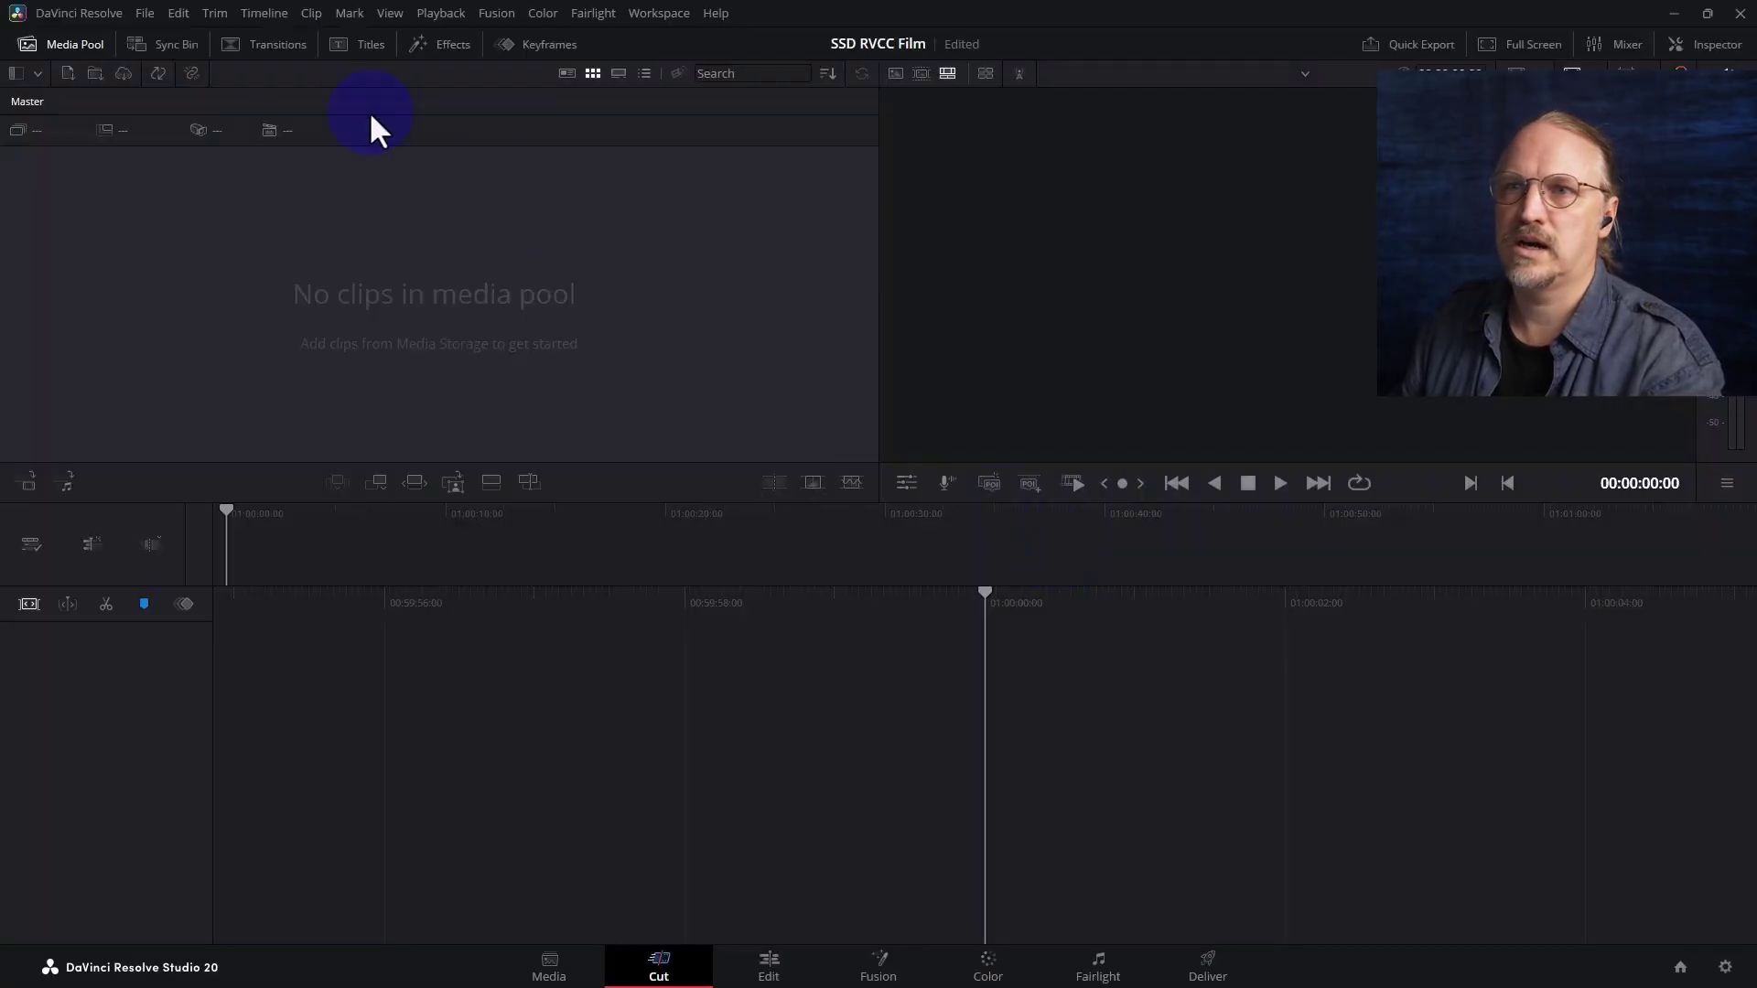
# - Set the project's timeline frame rate to 30 frames per second and save the project settings
pyautogui.click(163, 13)
pyautogui.click(228, 393)
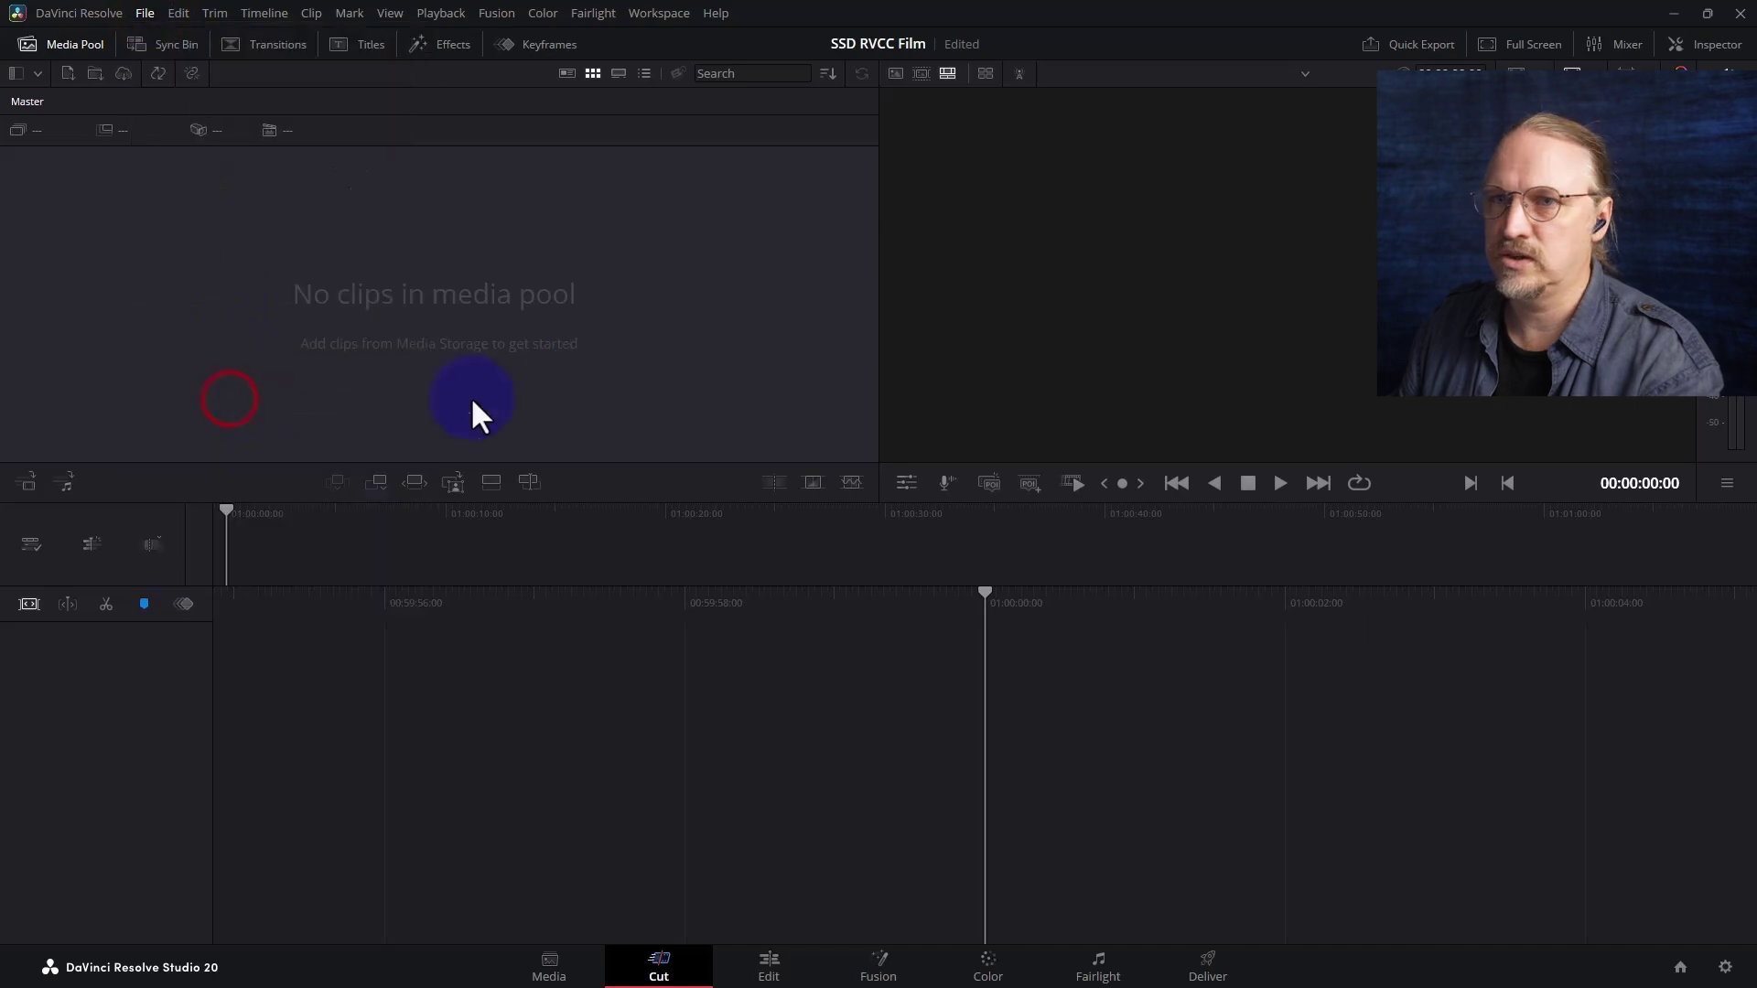
pyautogui.click(854, 397)
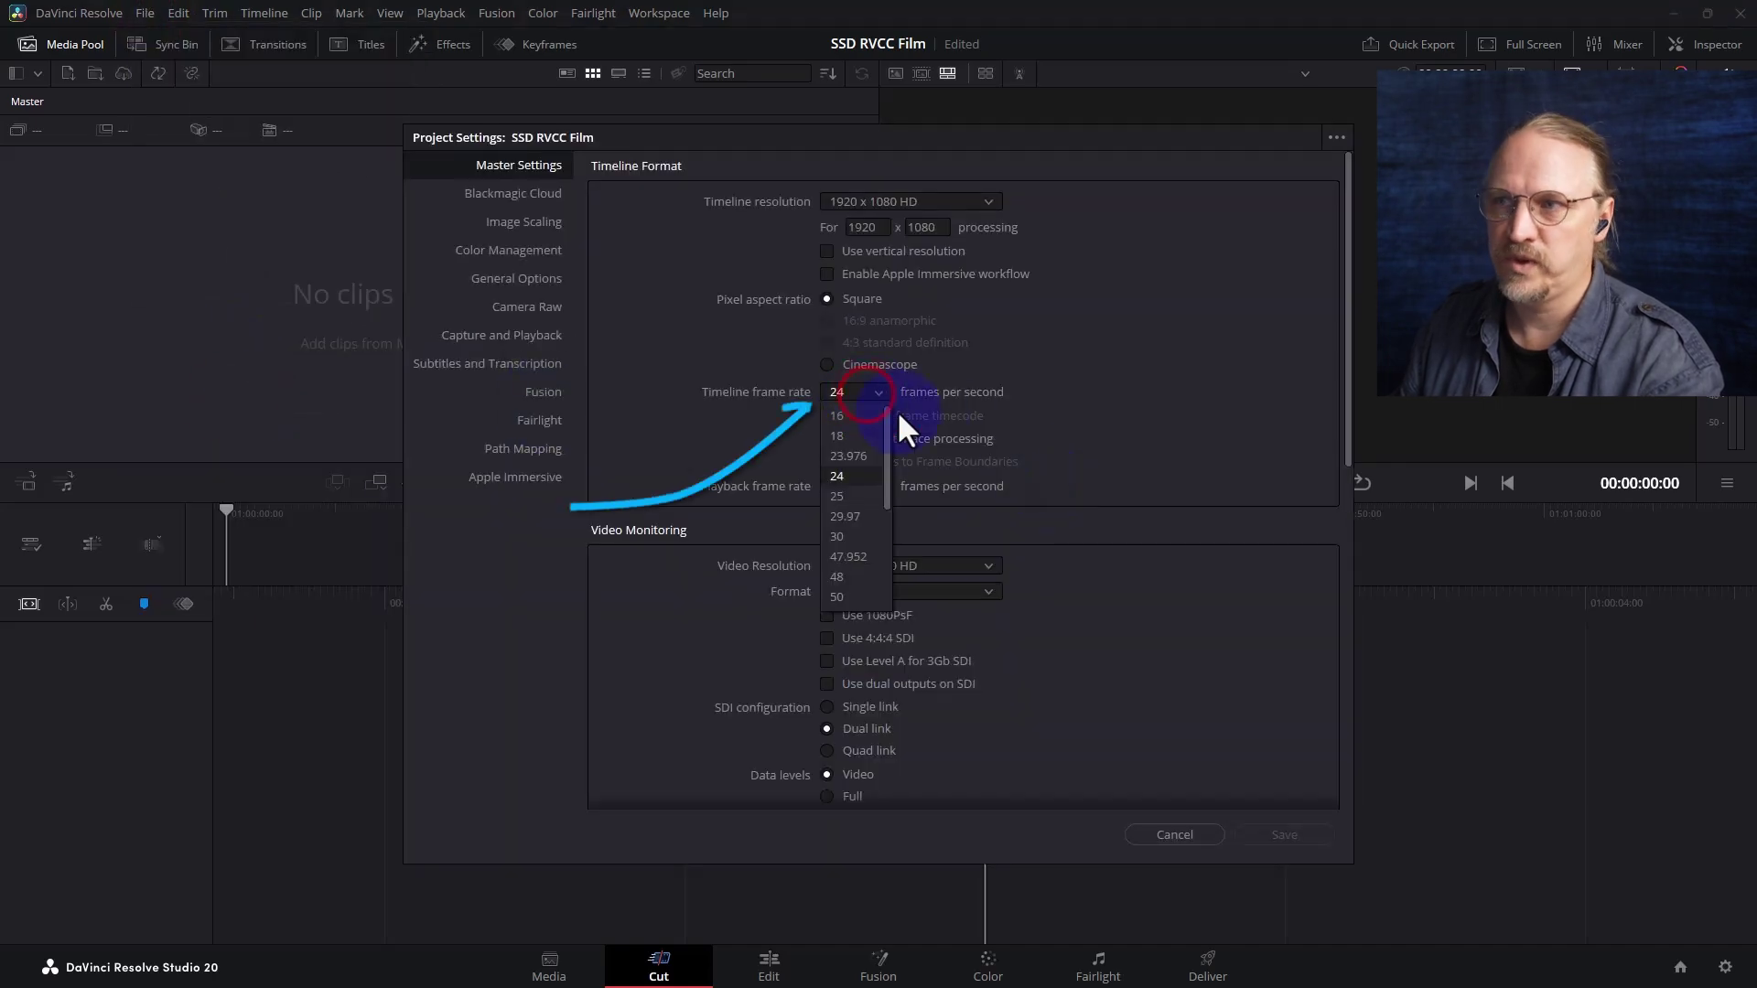
pyautogui.click(855, 537)
pyautogui.click(1255, 837)
# - Add the Raid5 36TB folder from SSD Assets on the Extreme SSD (E:) to the media pool's bins with its subfolders
pyautogui.click(534, 974)
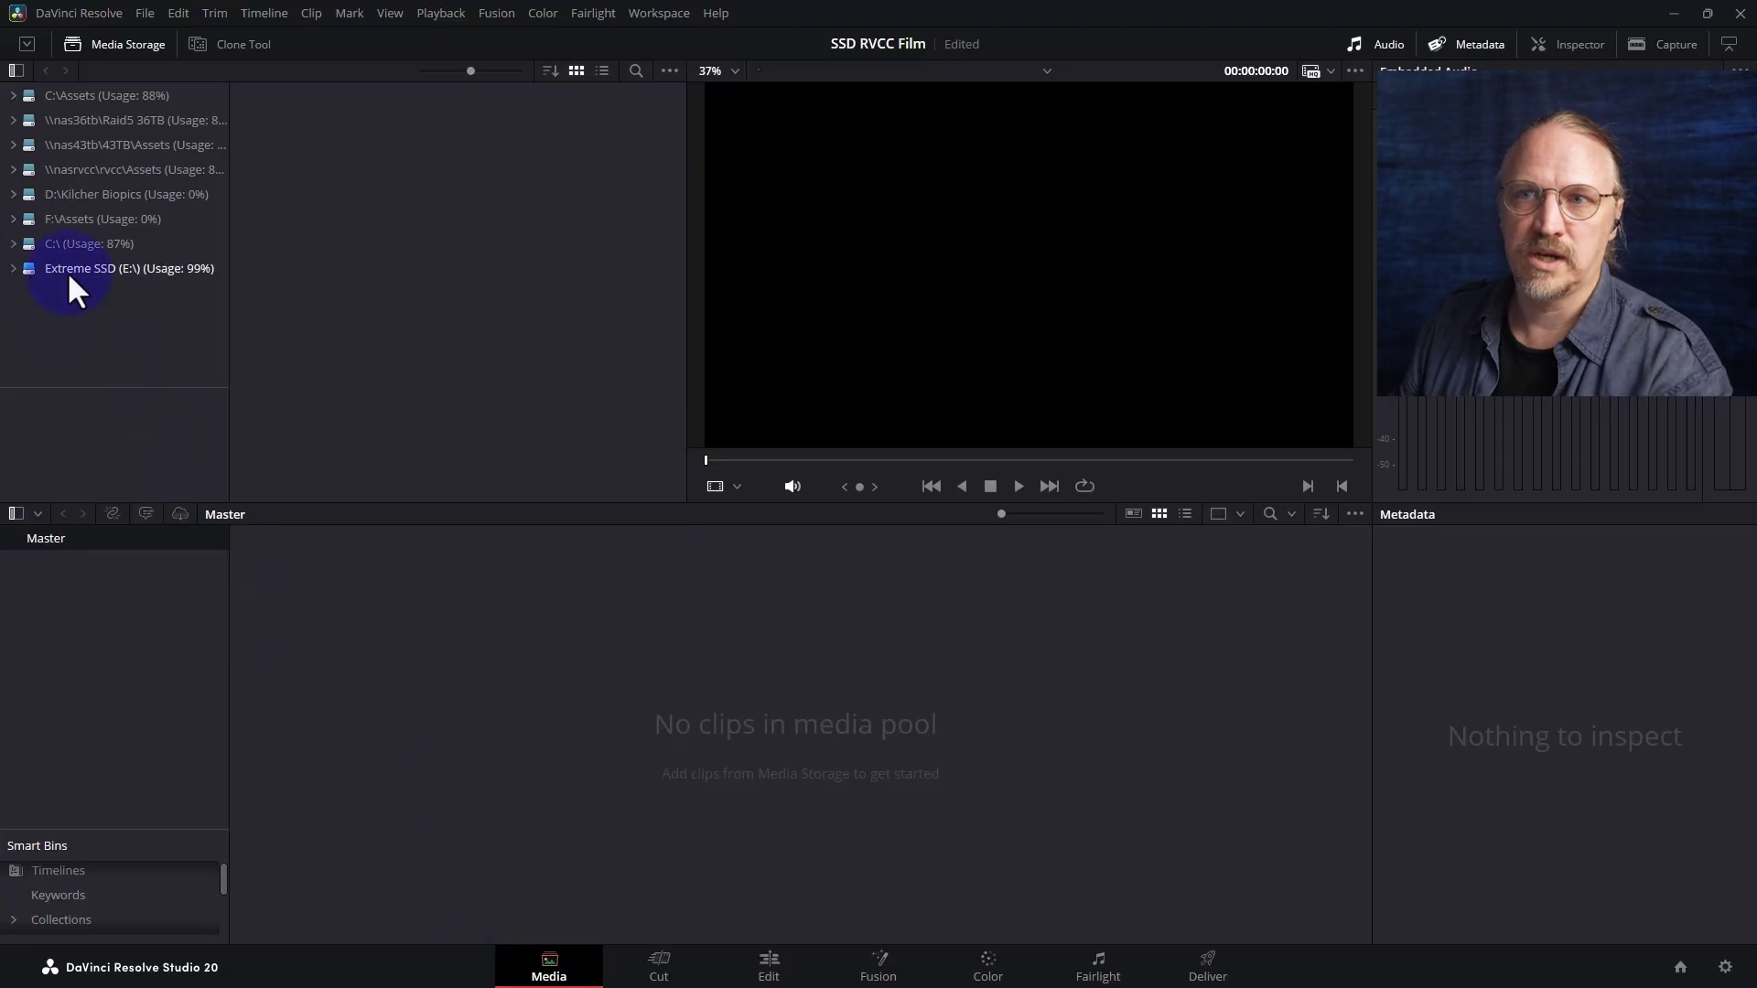
pyautogui.click(17, 271)
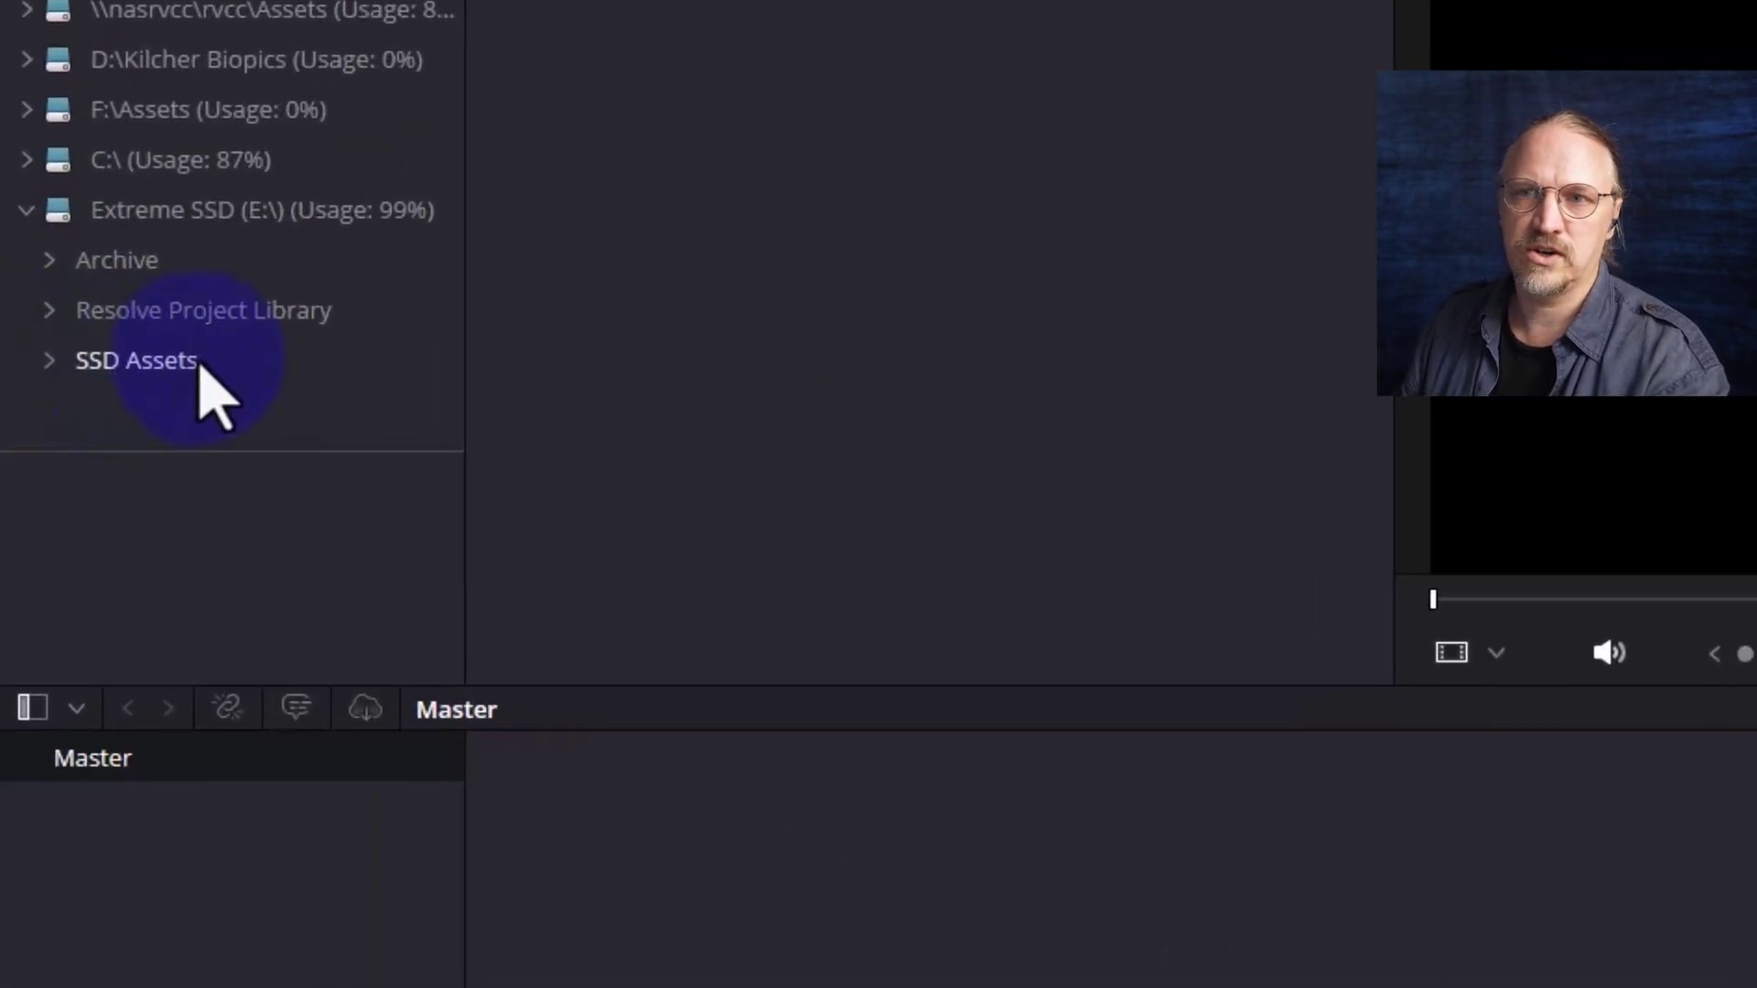
pyautogui.click(47, 363)
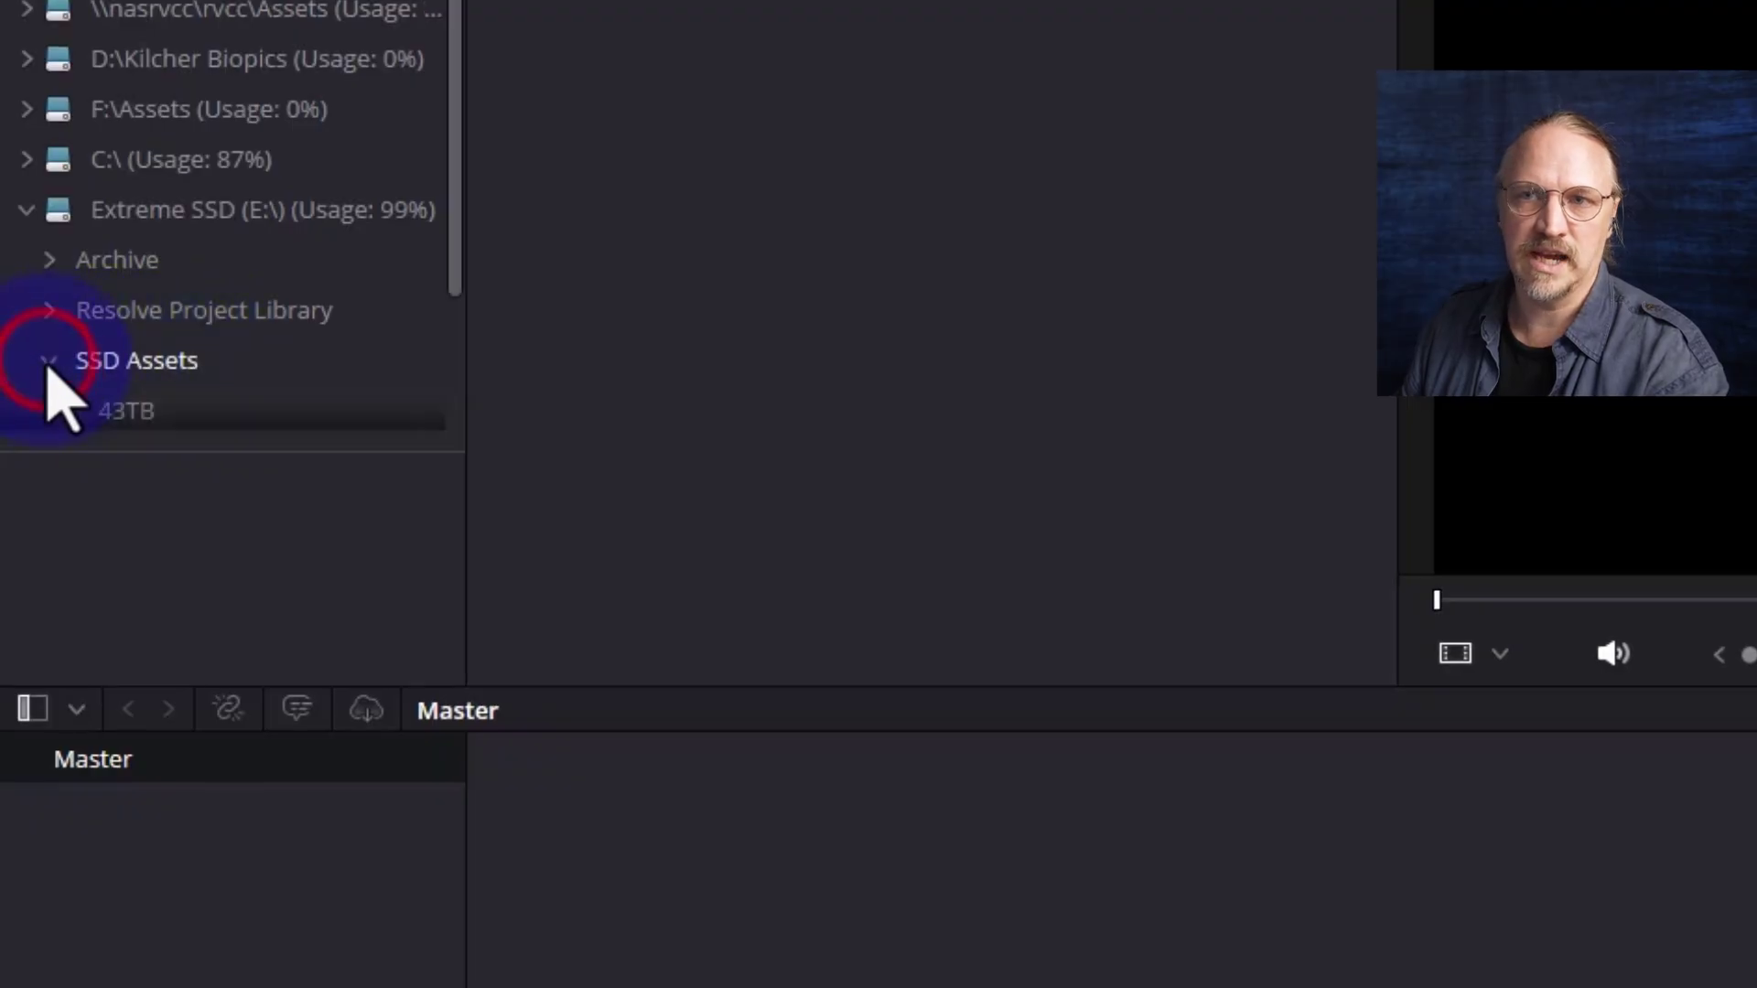
pyautogui.scroll(-3, 137, 348)
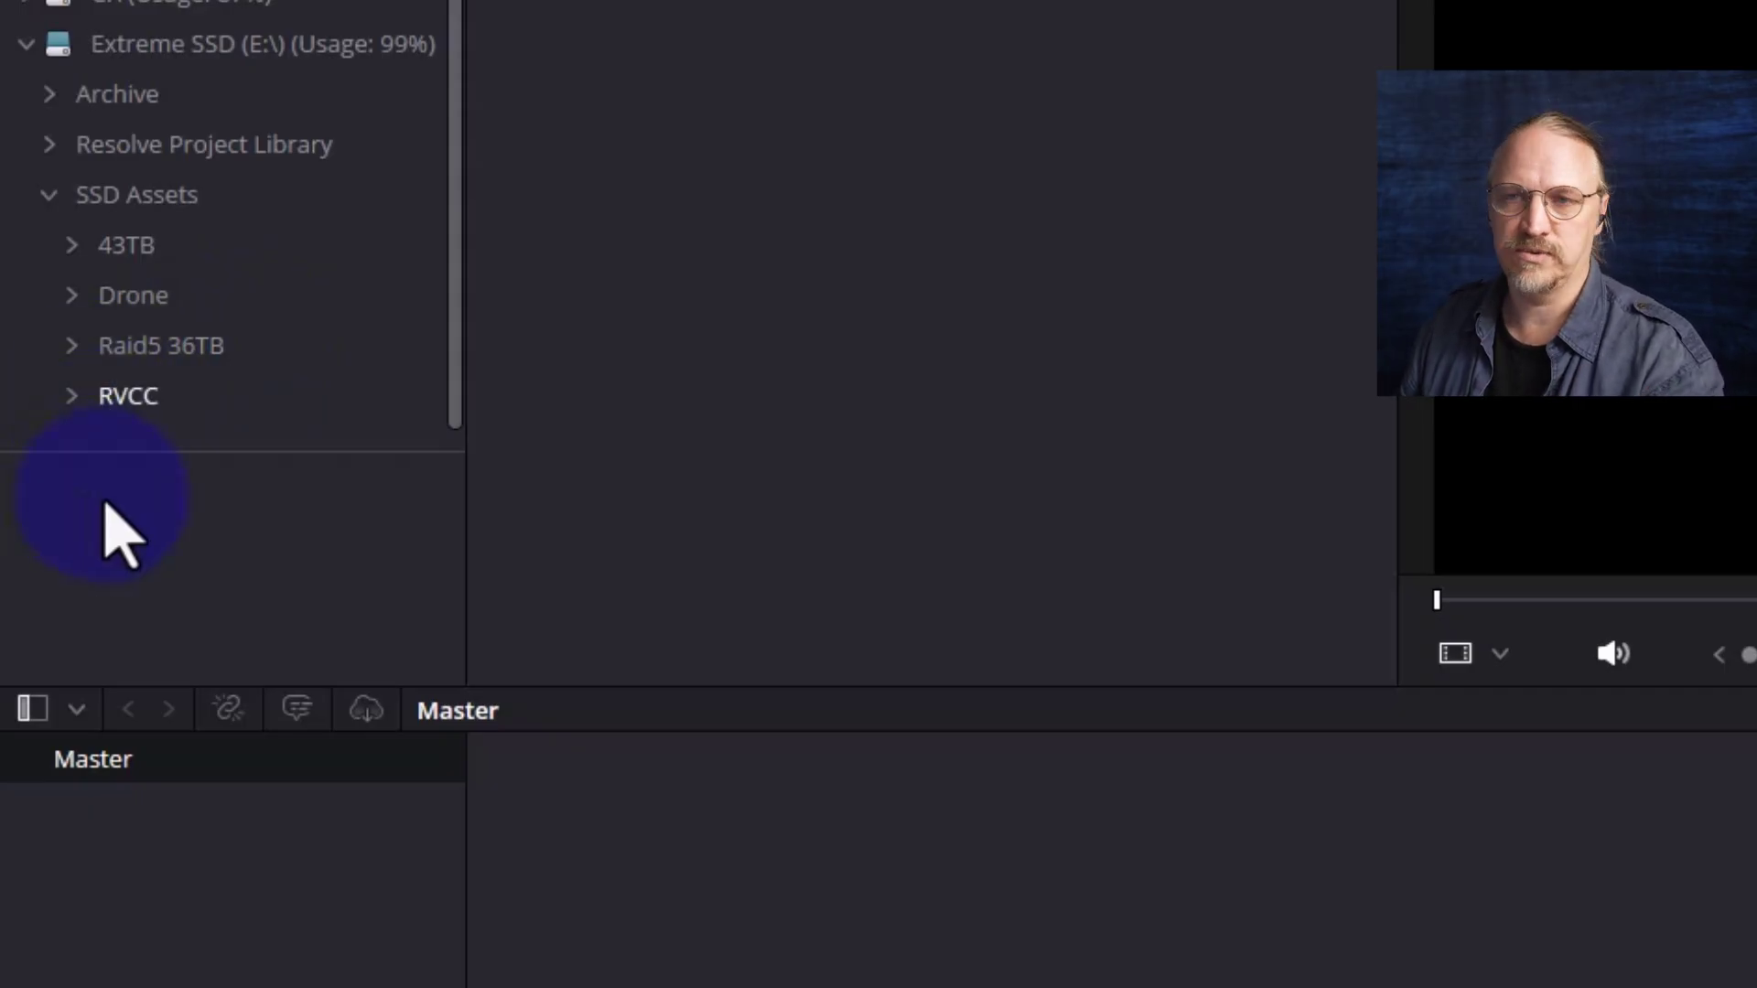
pyautogui.click(151, 345)
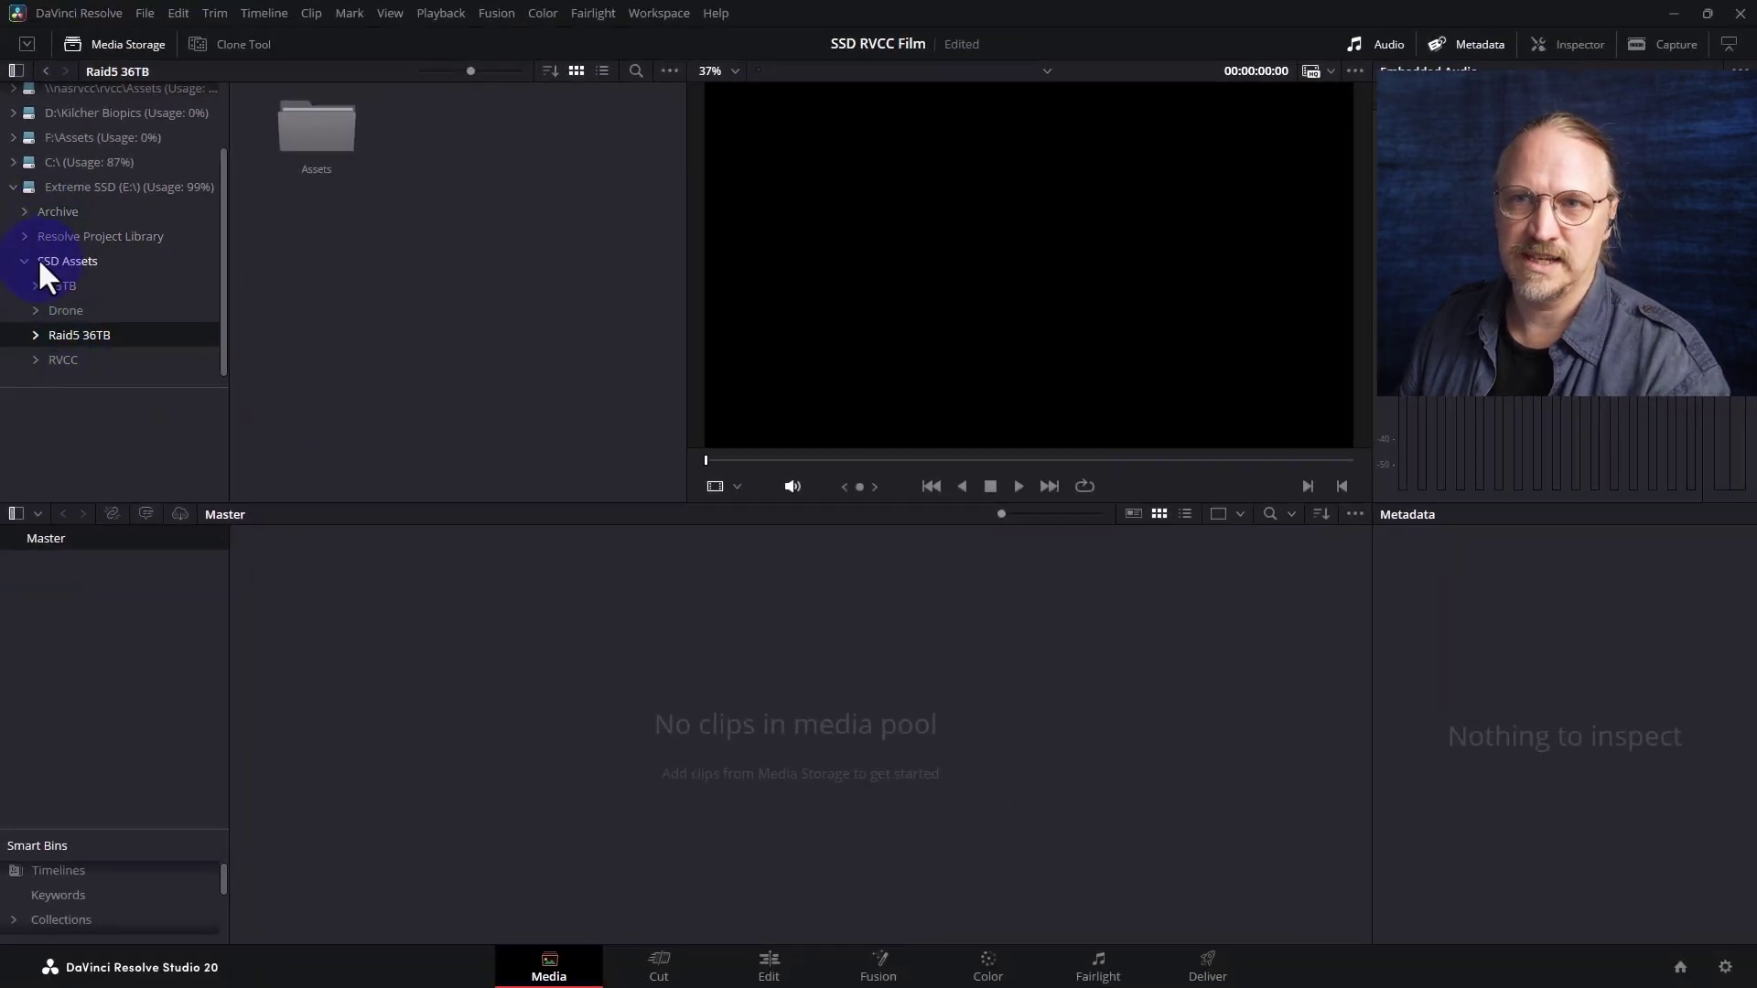
pyautogui.moveTo(73, 335); pyautogui.dragTo(80, 595)
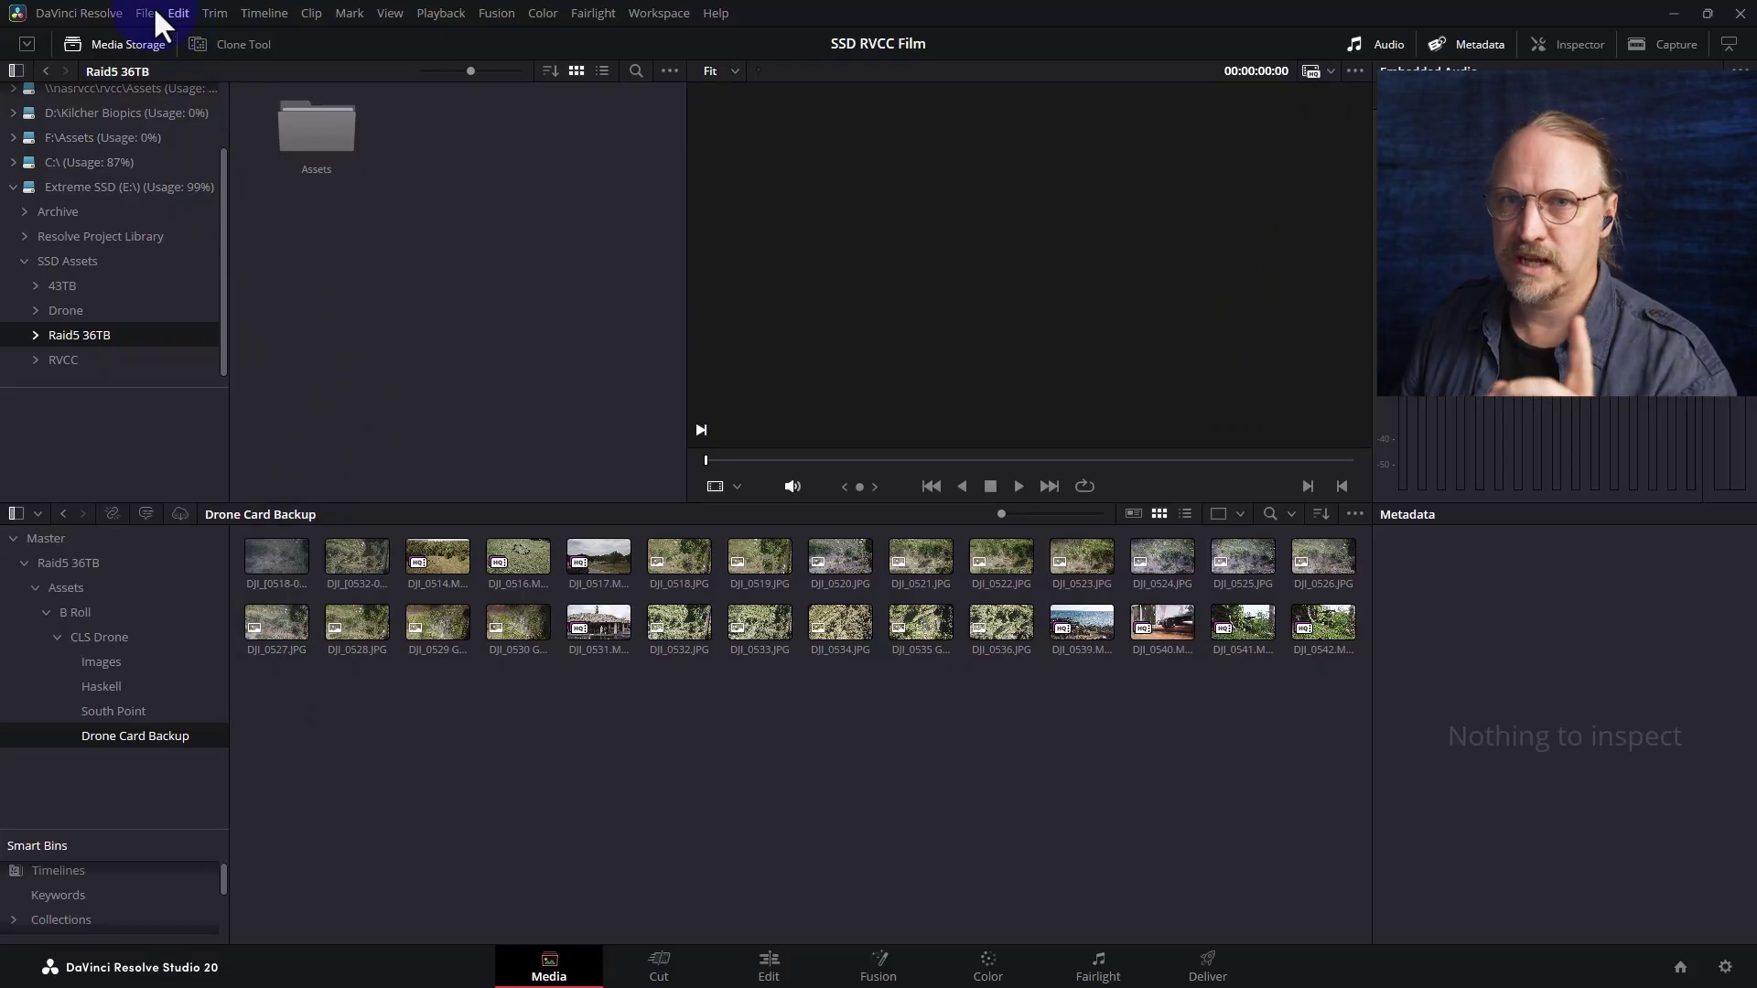
# - Add the SSD Assets folder on the Extreme SSD (E:) as a project media location in the project's path mapping
pyautogui.click(149, 13)
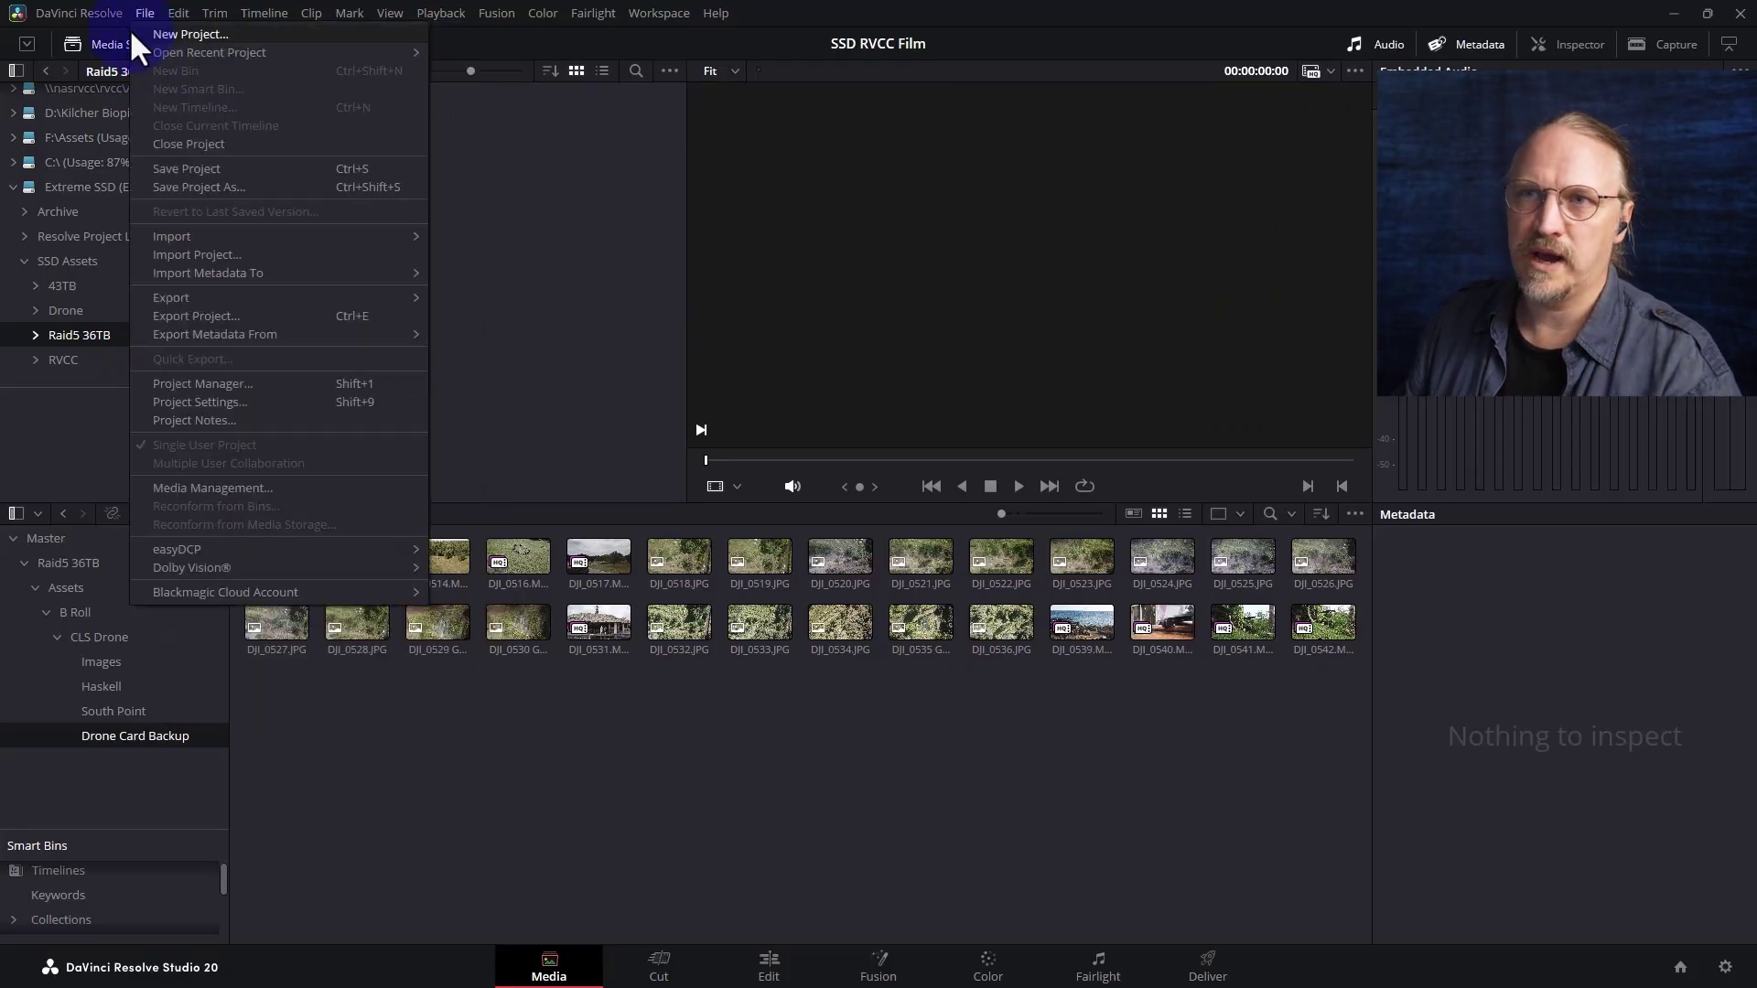
pyautogui.click(202, 400)
pyautogui.click(551, 449)
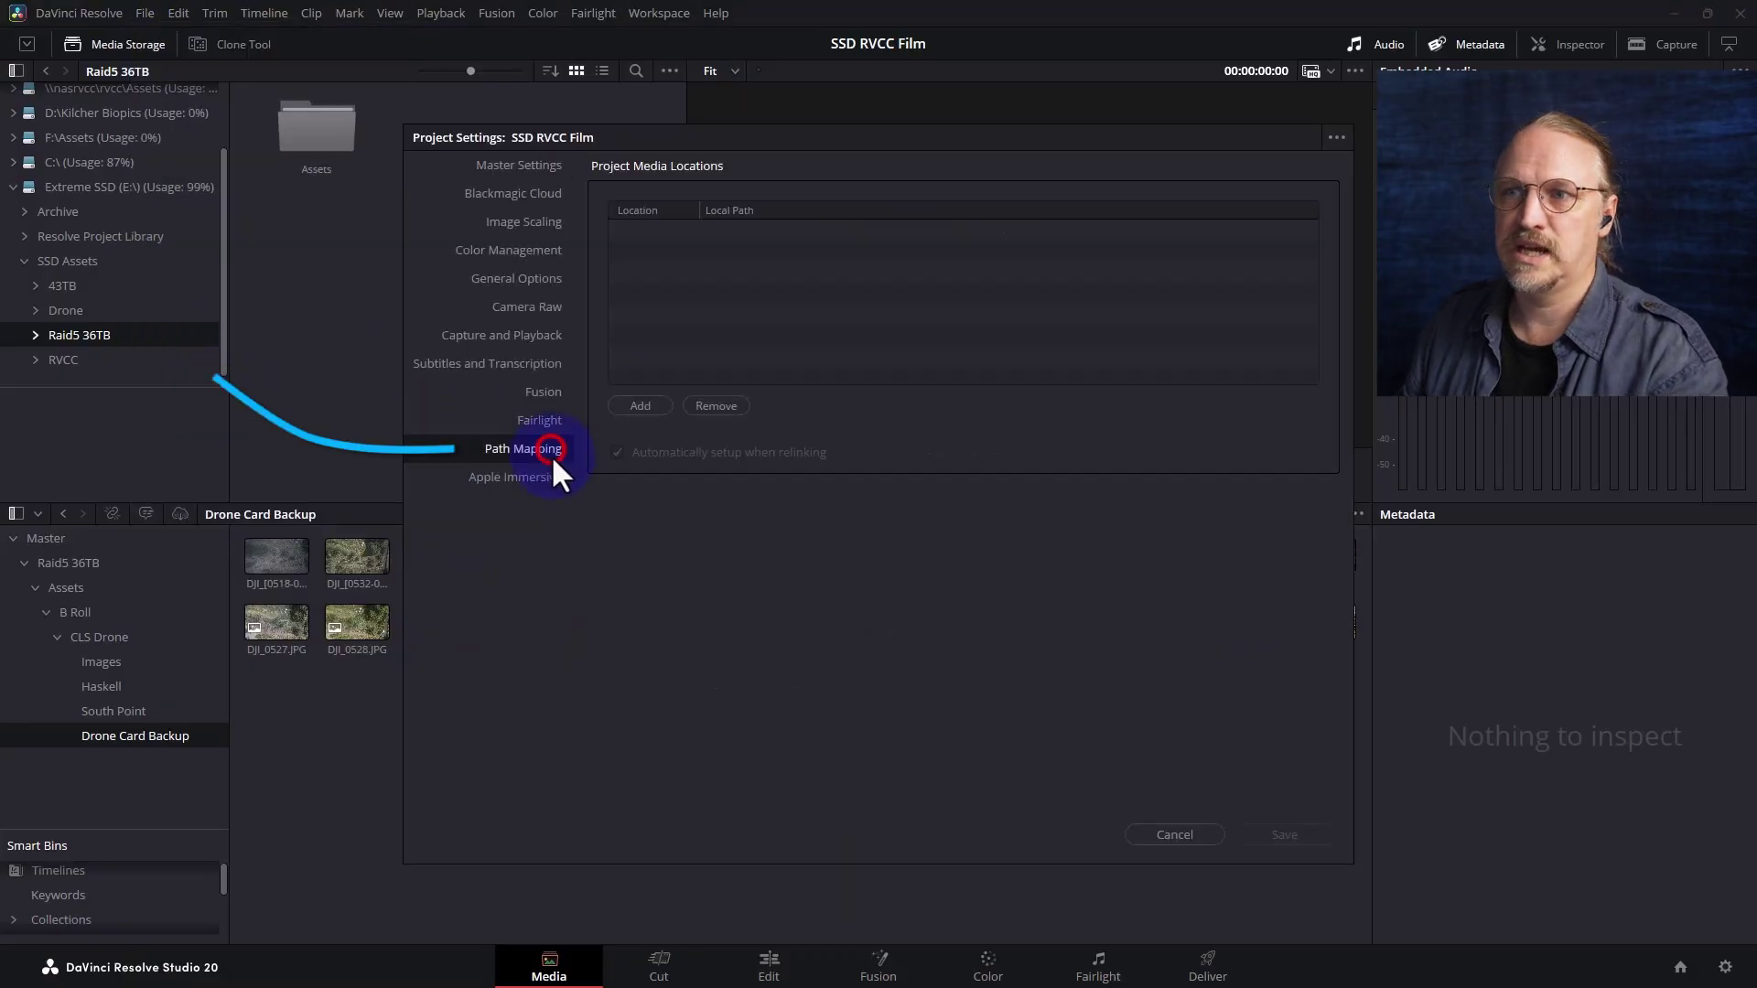
pyautogui.click(656, 408)
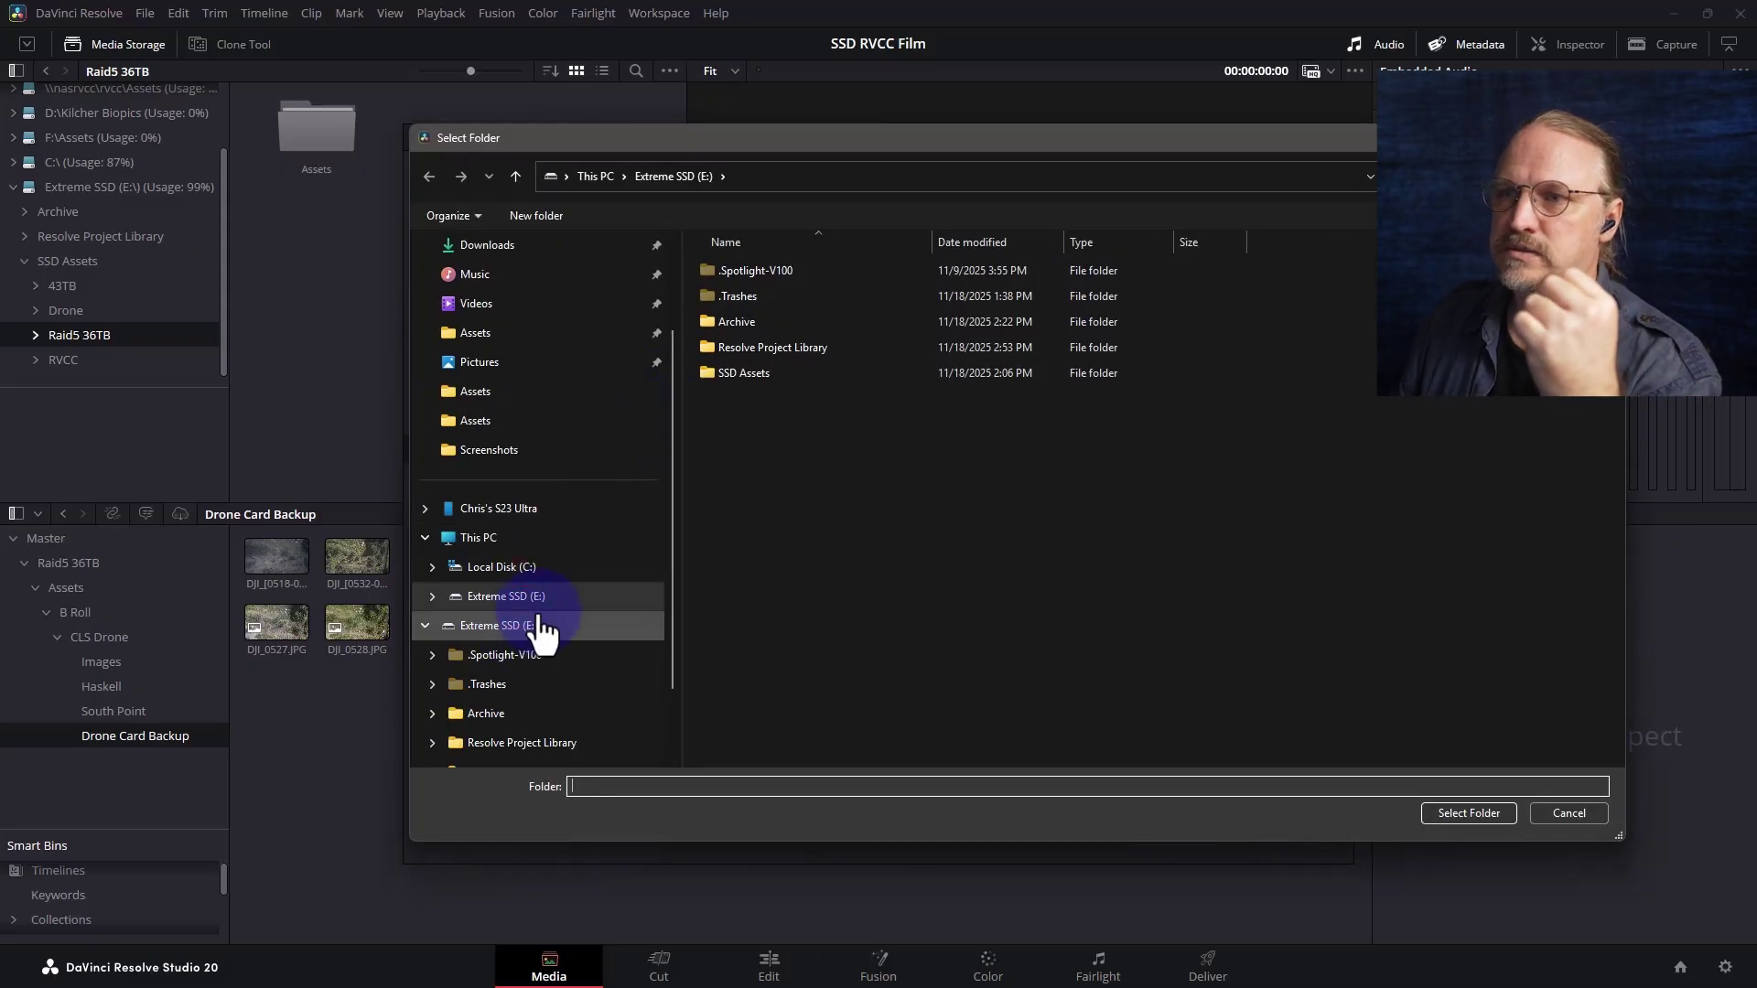
pyautogui.click(499, 629)
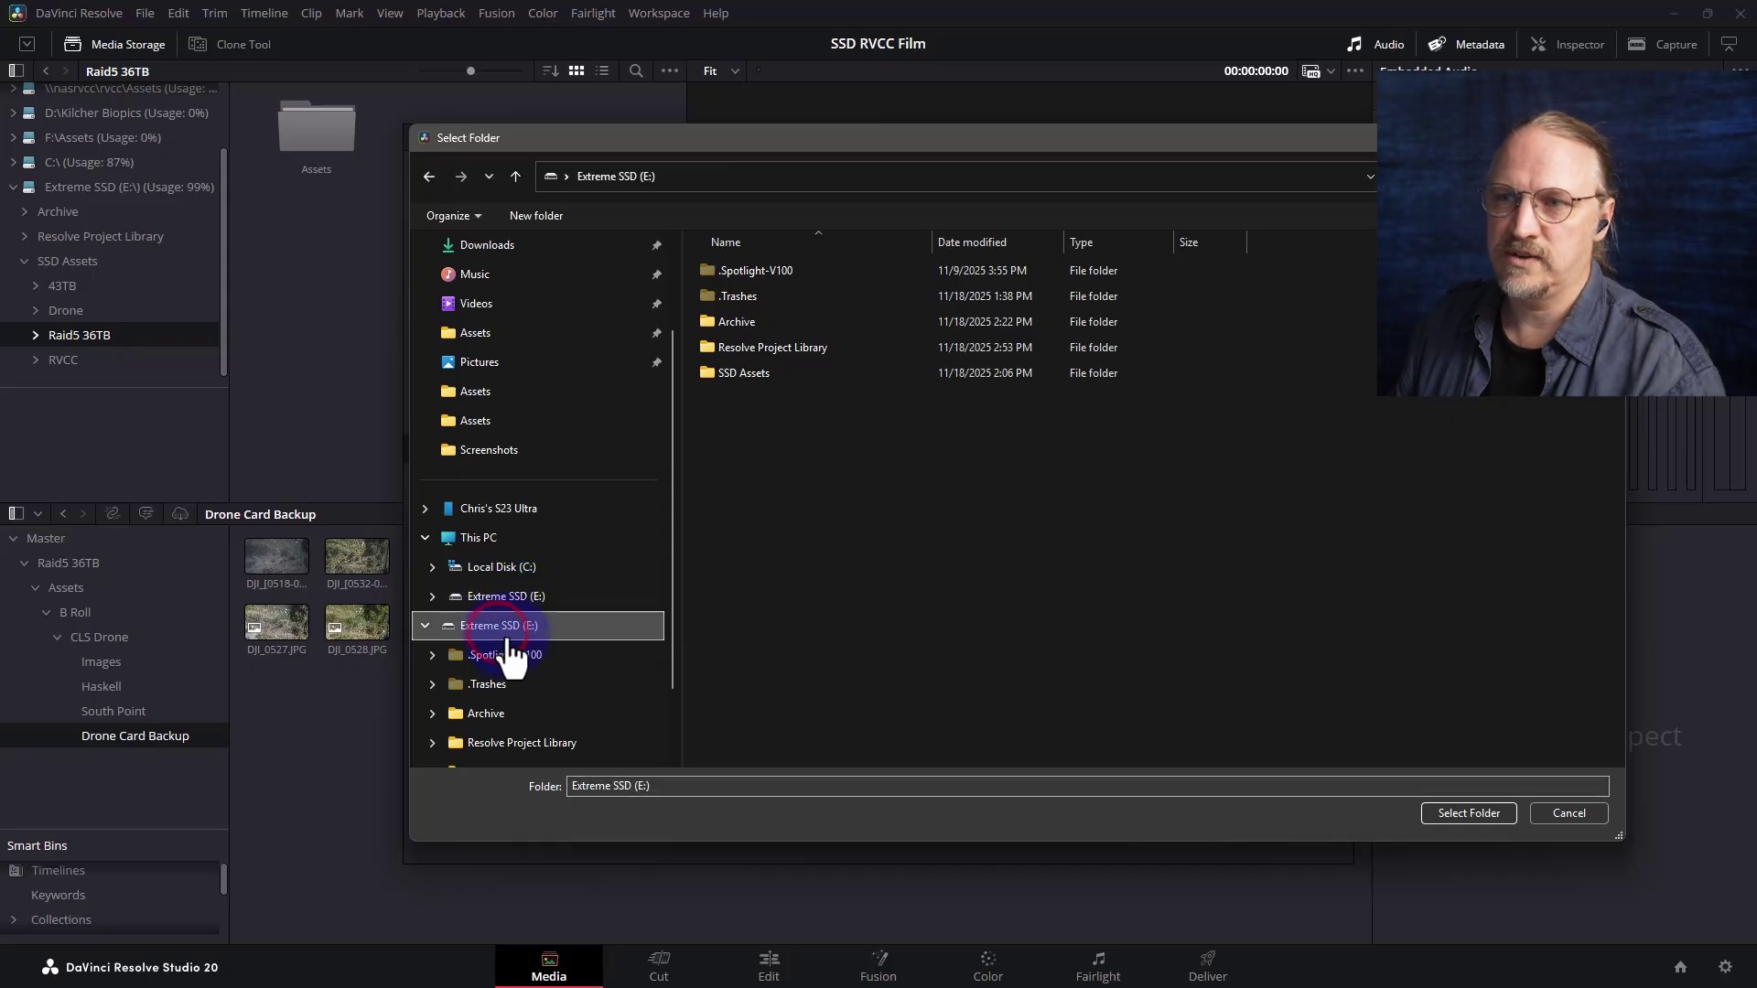
pyautogui.scroll(-1, 527, 685)
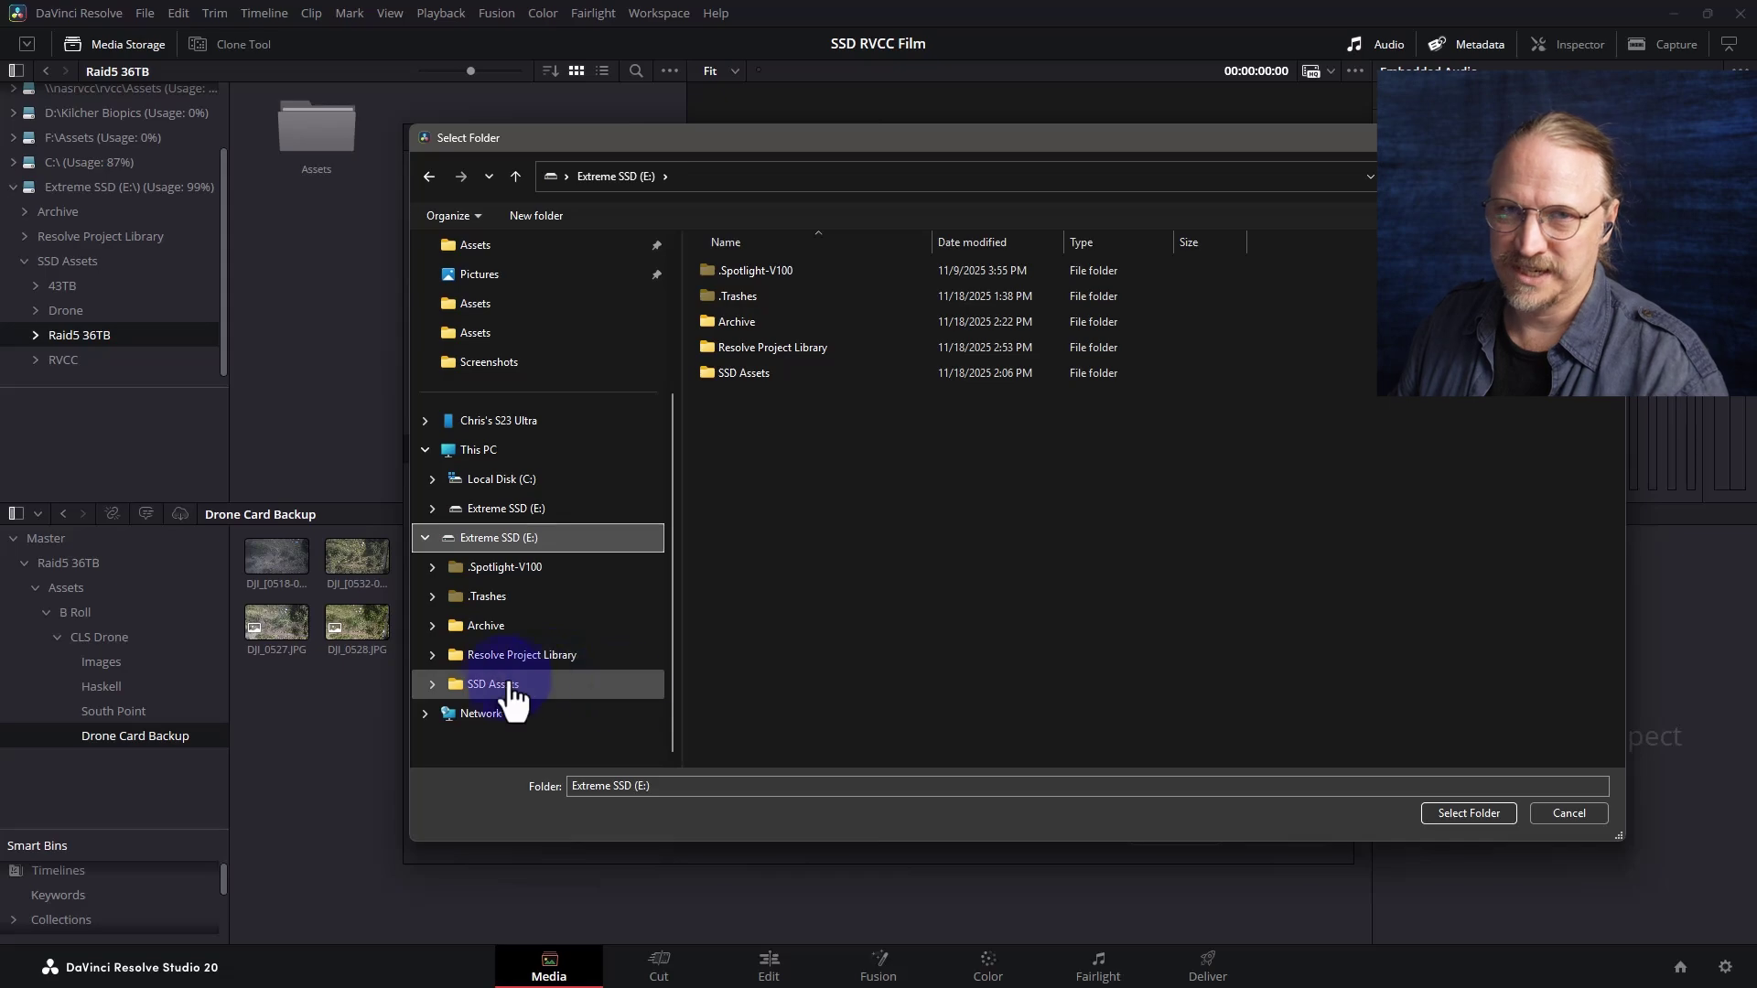
pyautogui.click(541, 685)
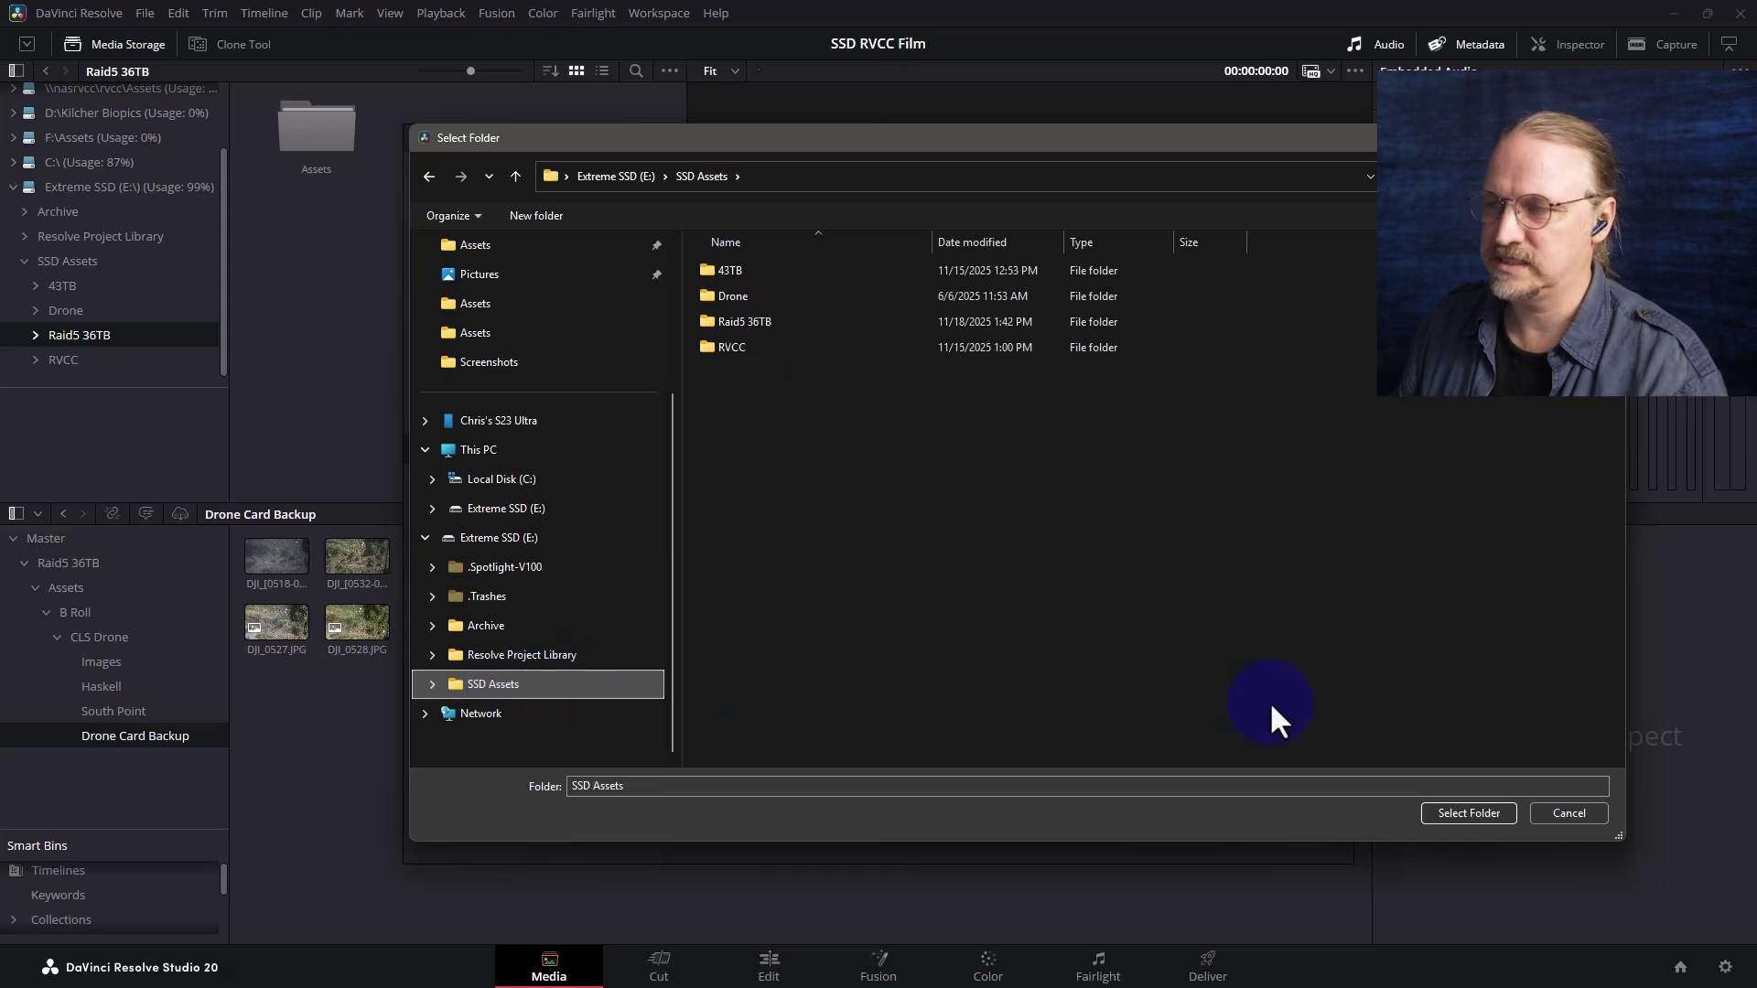
pyautogui.click(1467, 813)
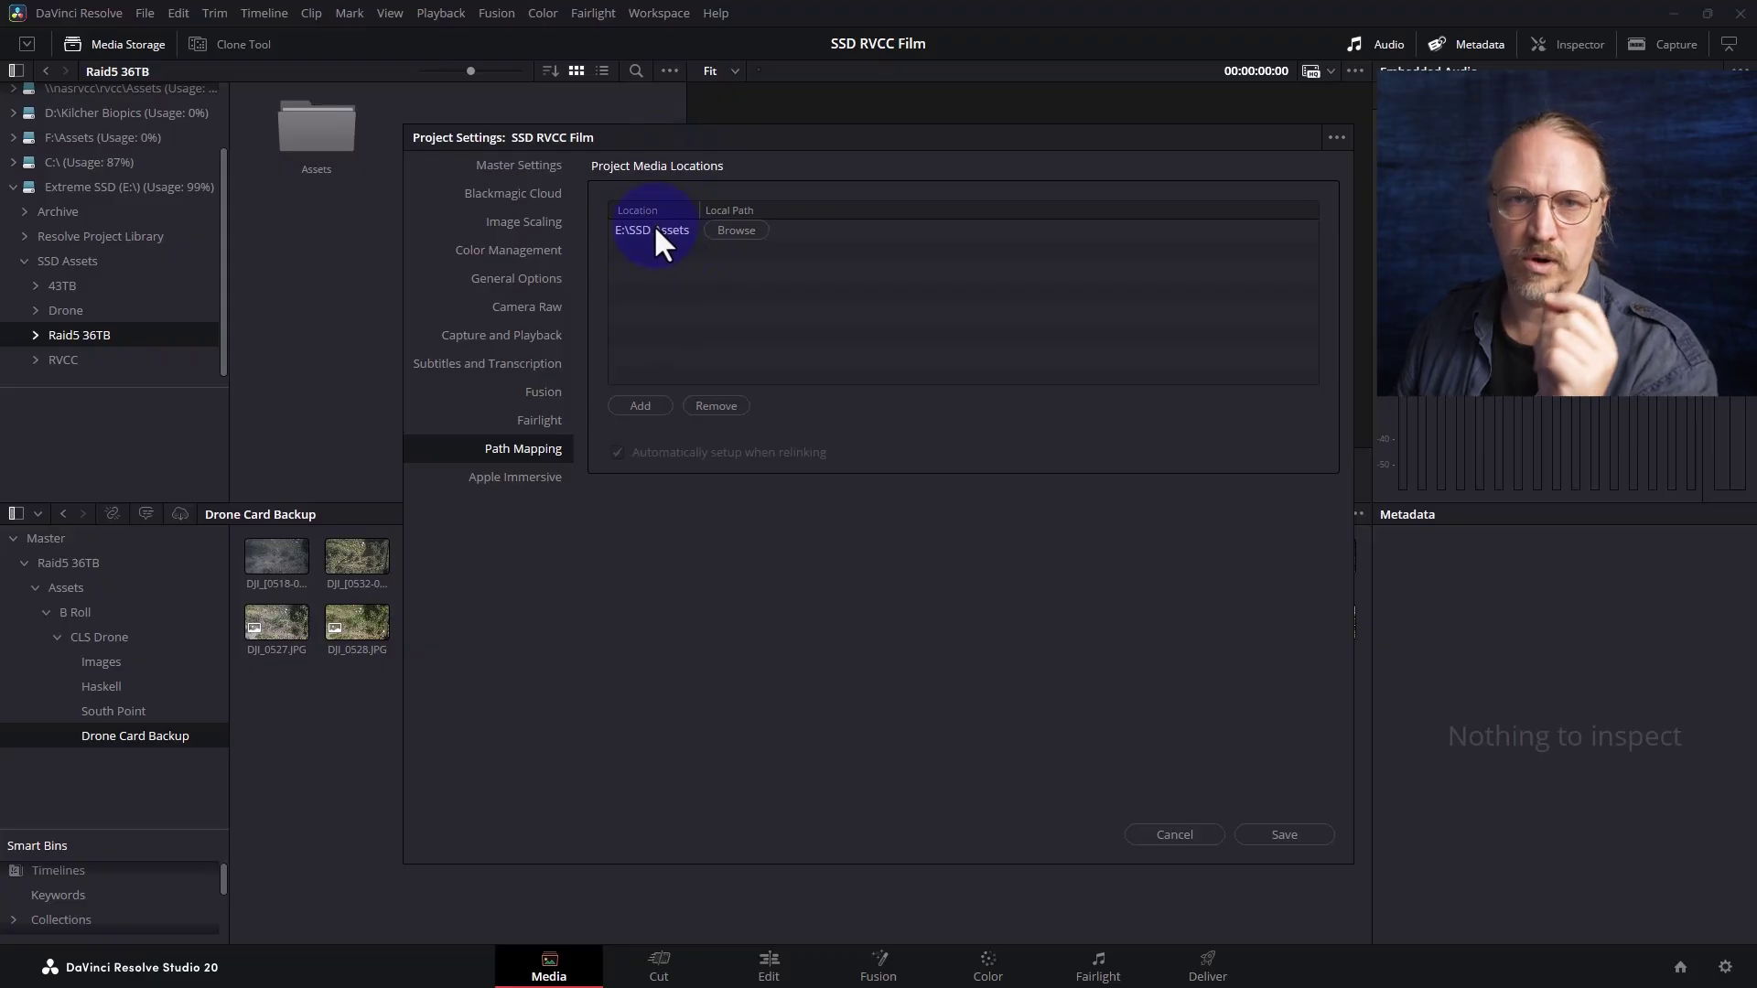
# - Add the Extreme SSD (E:) root as a second project media location and save the project settings
pyautogui.click(642, 405)
pyautogui.click(508, 509)
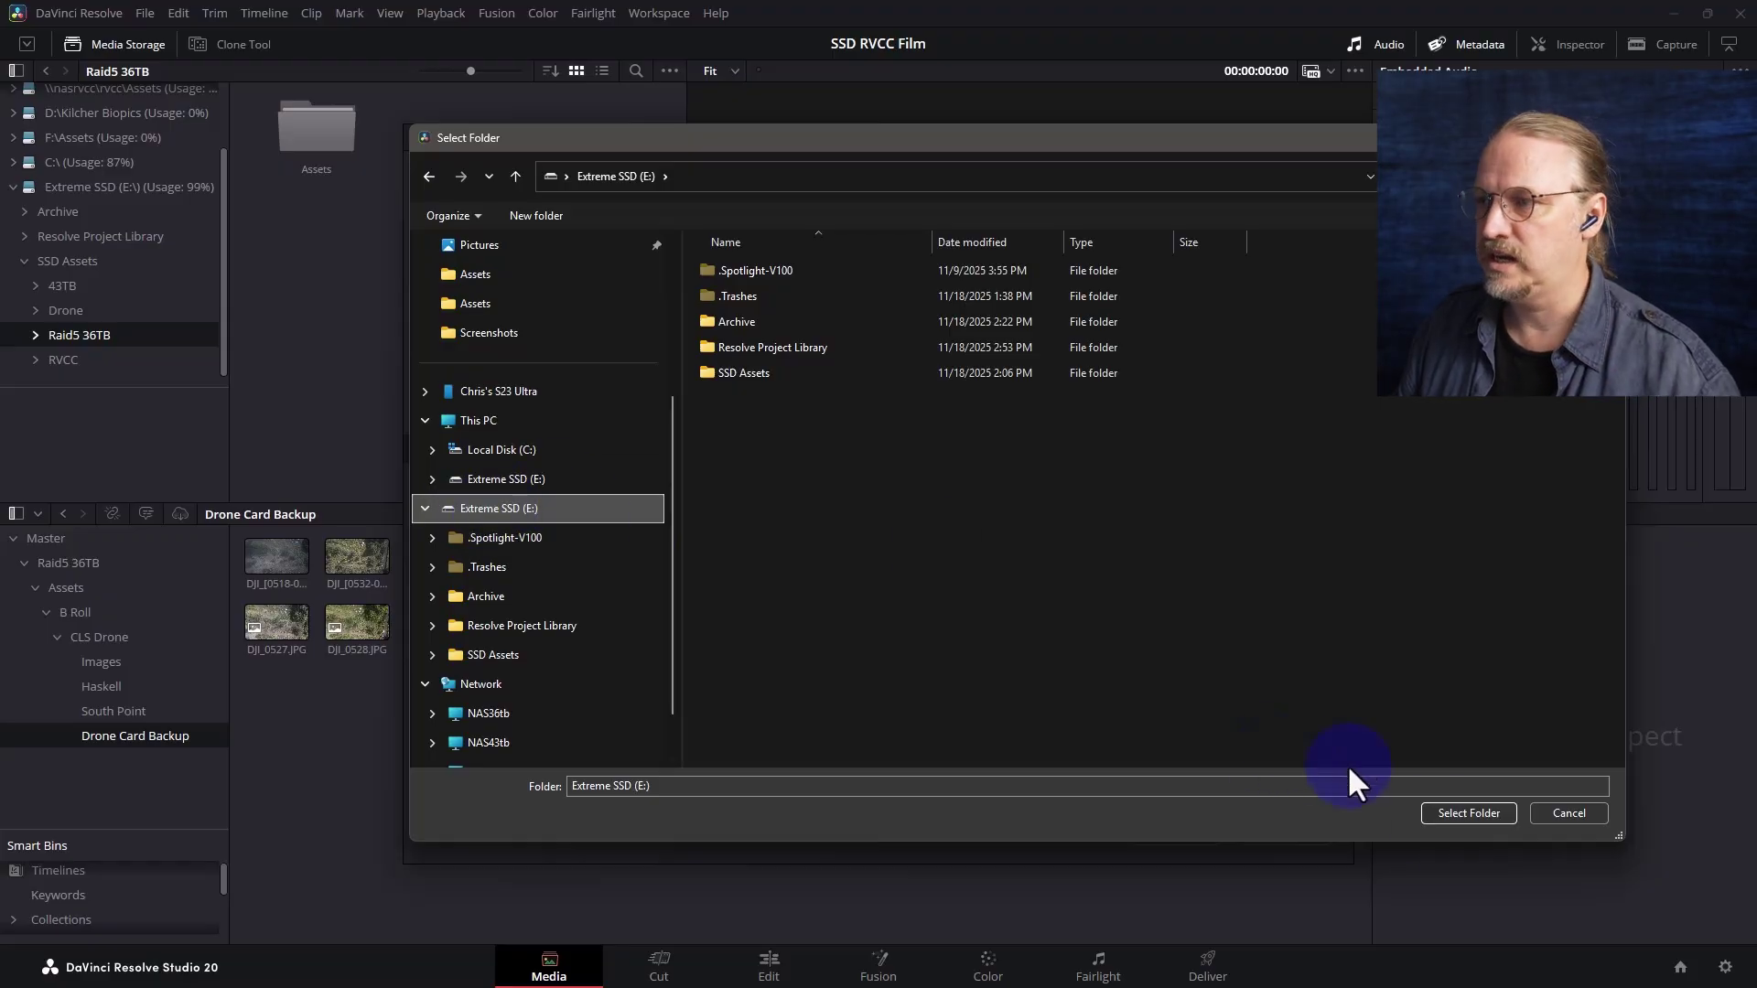
pyautogui.click(1471, 814)
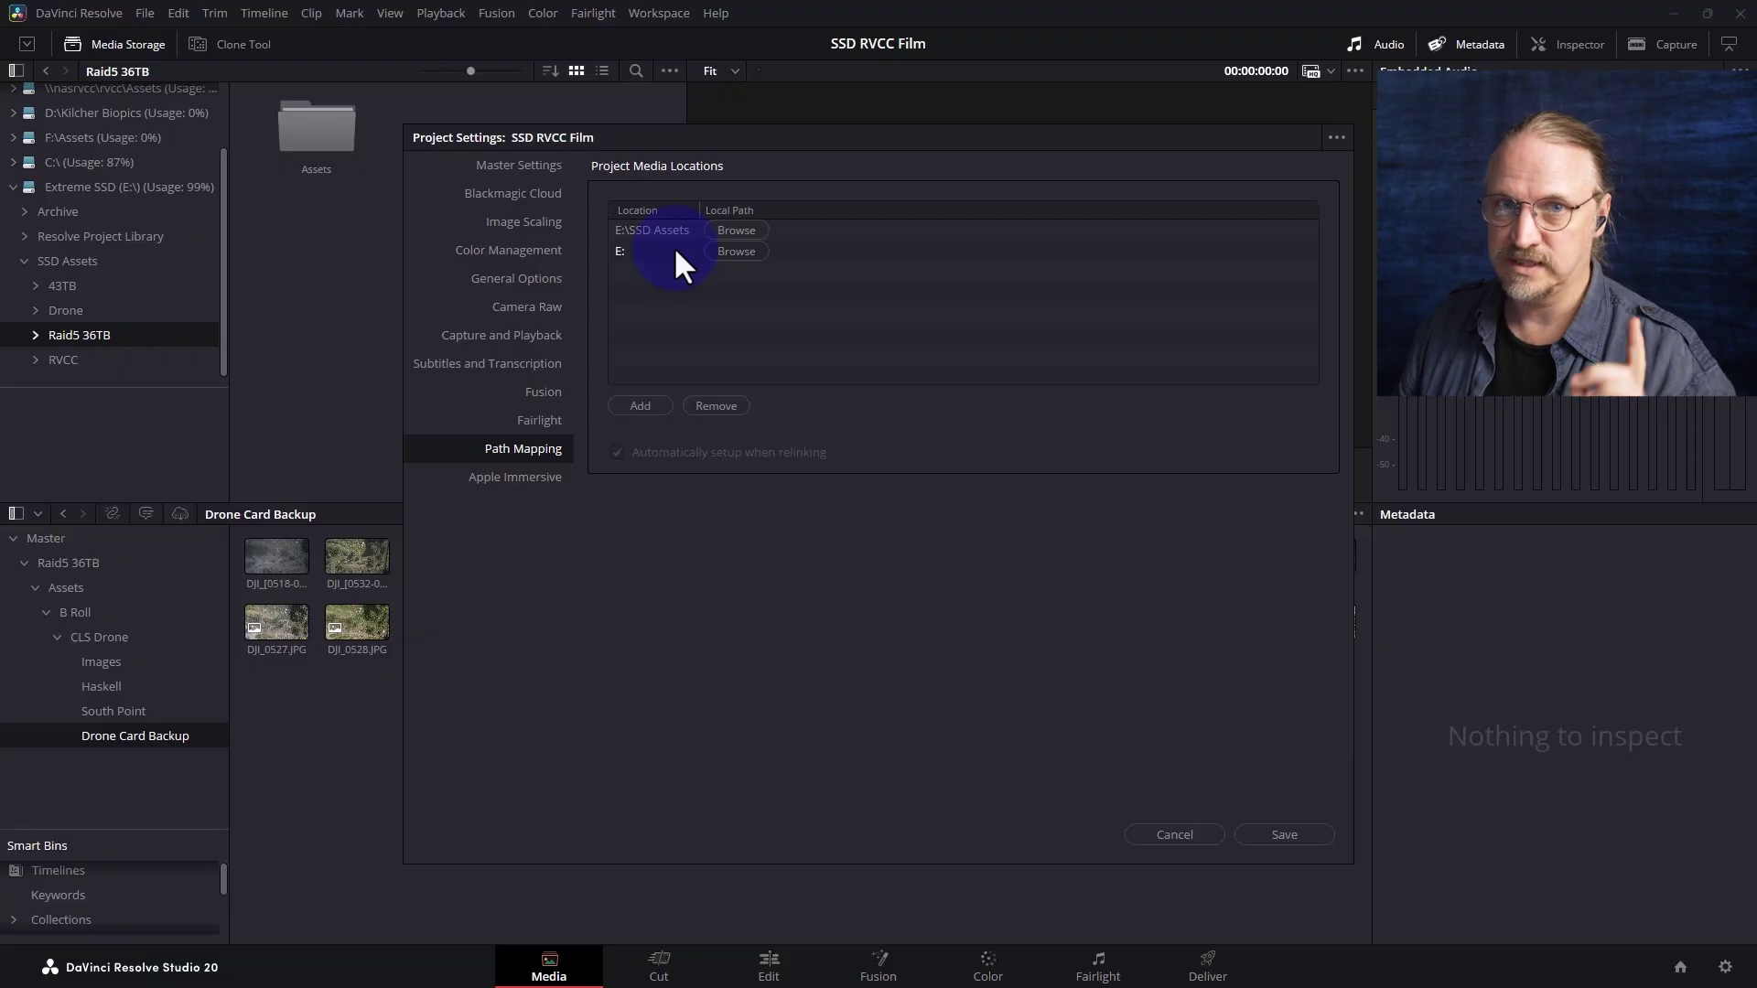
pyautogui.click(1318, 823)
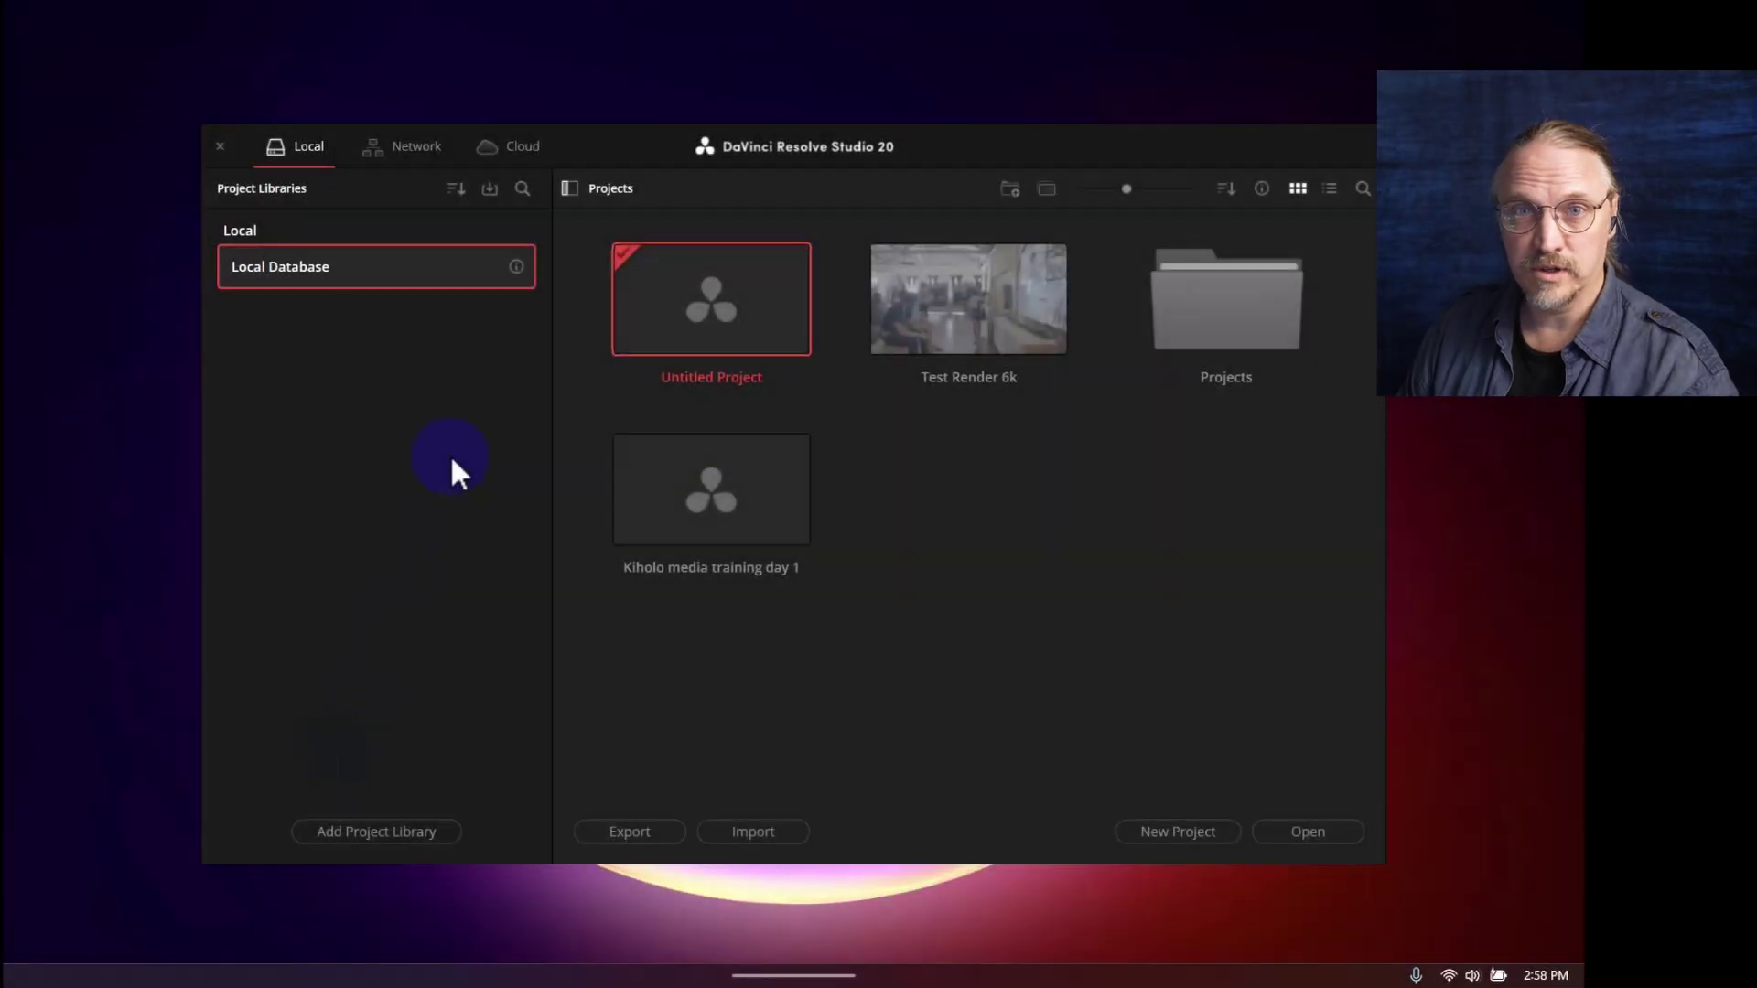
# - On the second computer, connect an existing project library named "8tb SSD RVCC" from the Resolve Project Library folder on the Extreme SSD (D:)
pyautogui.click(373, 831)
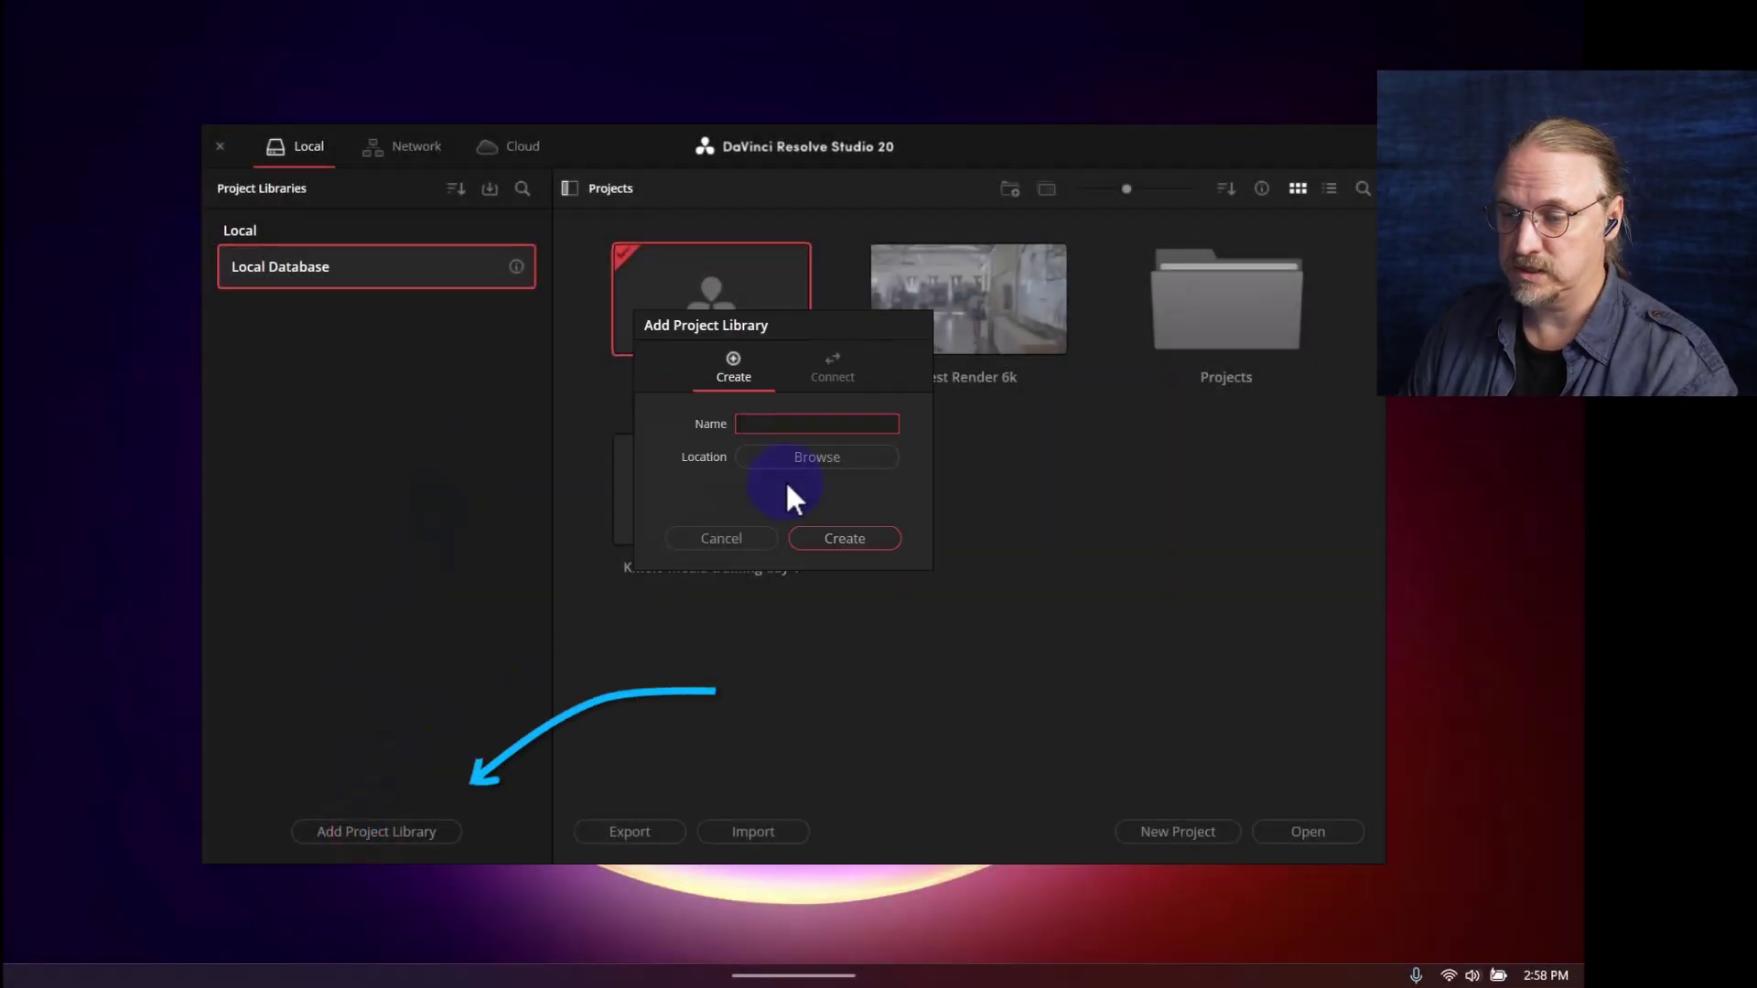
pyautogui.click(828, 368)
pyautogui.click(785, 422)
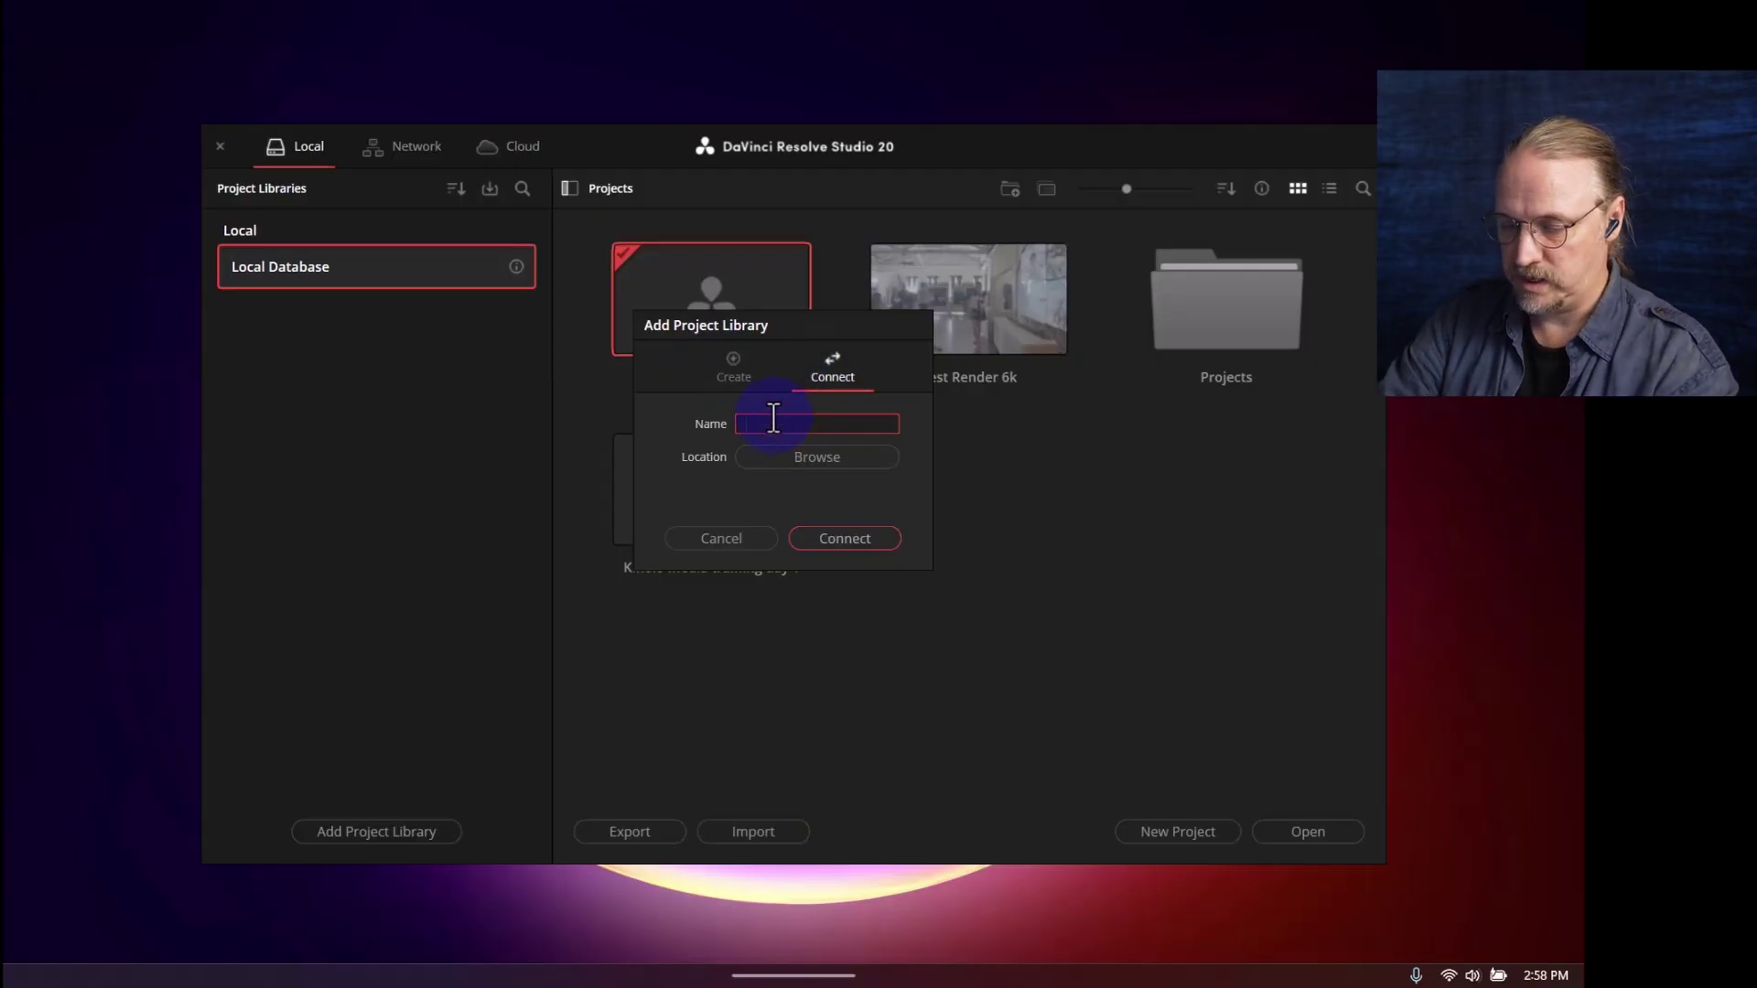
pyautogui.write('8tb')
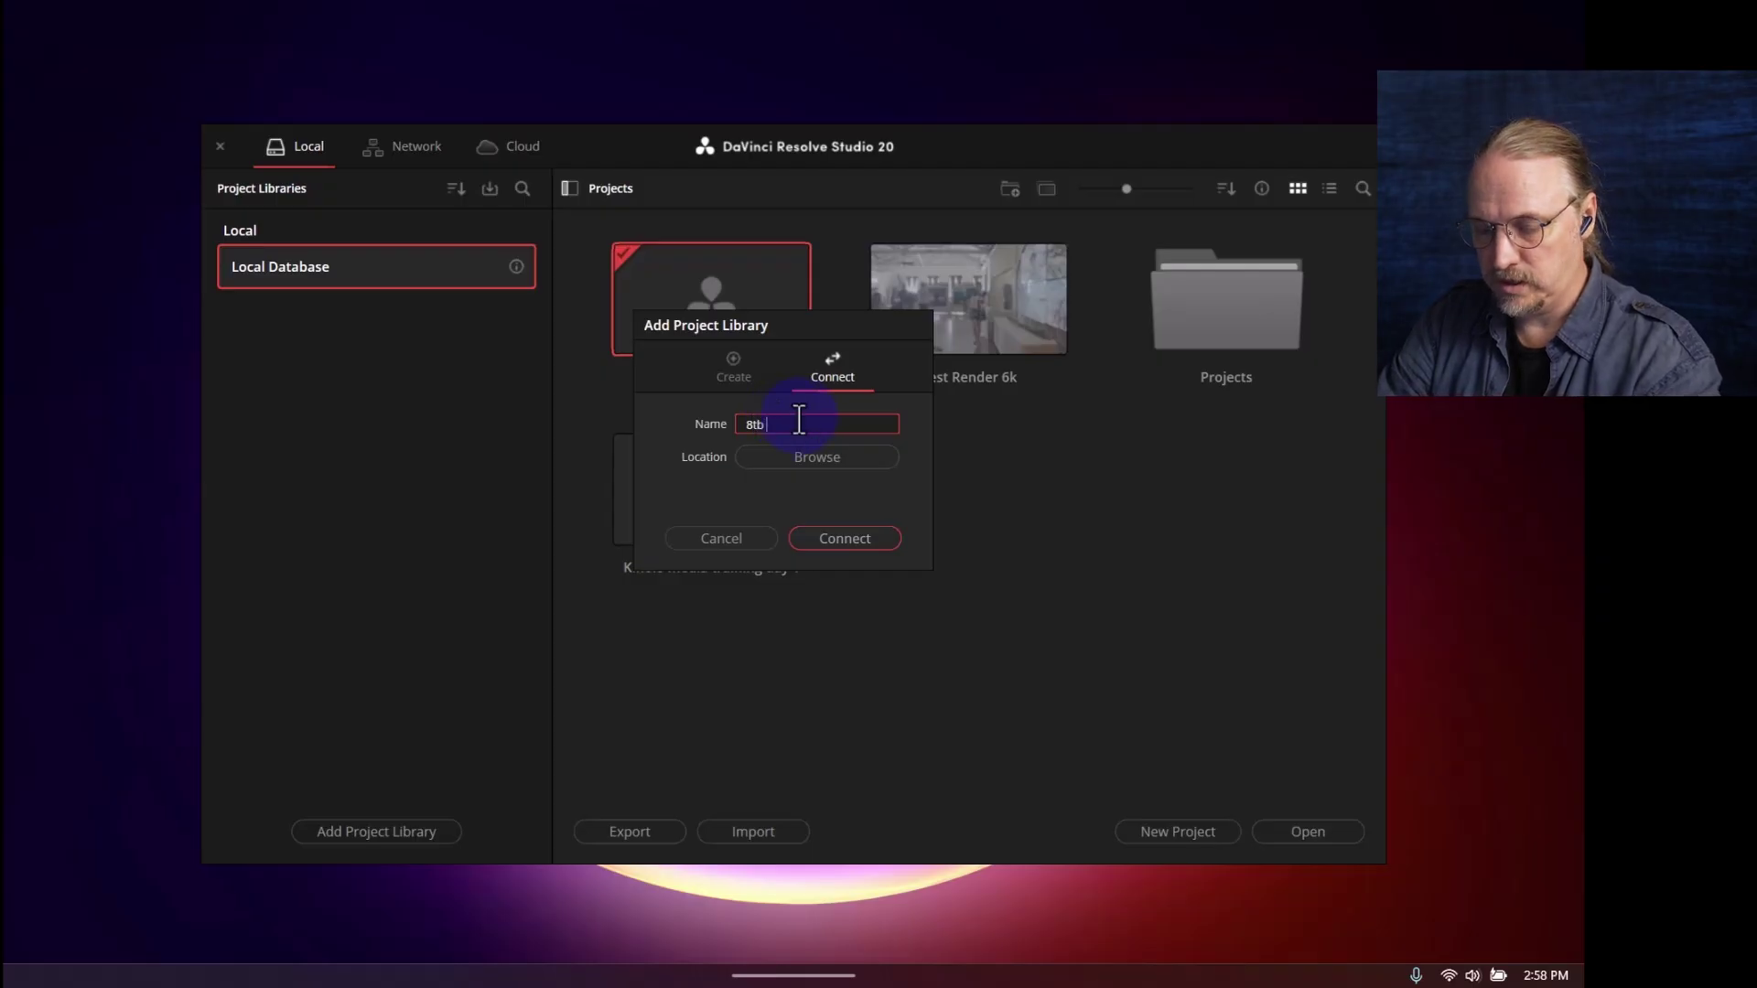
pyautogui.write(' SSD RAID')
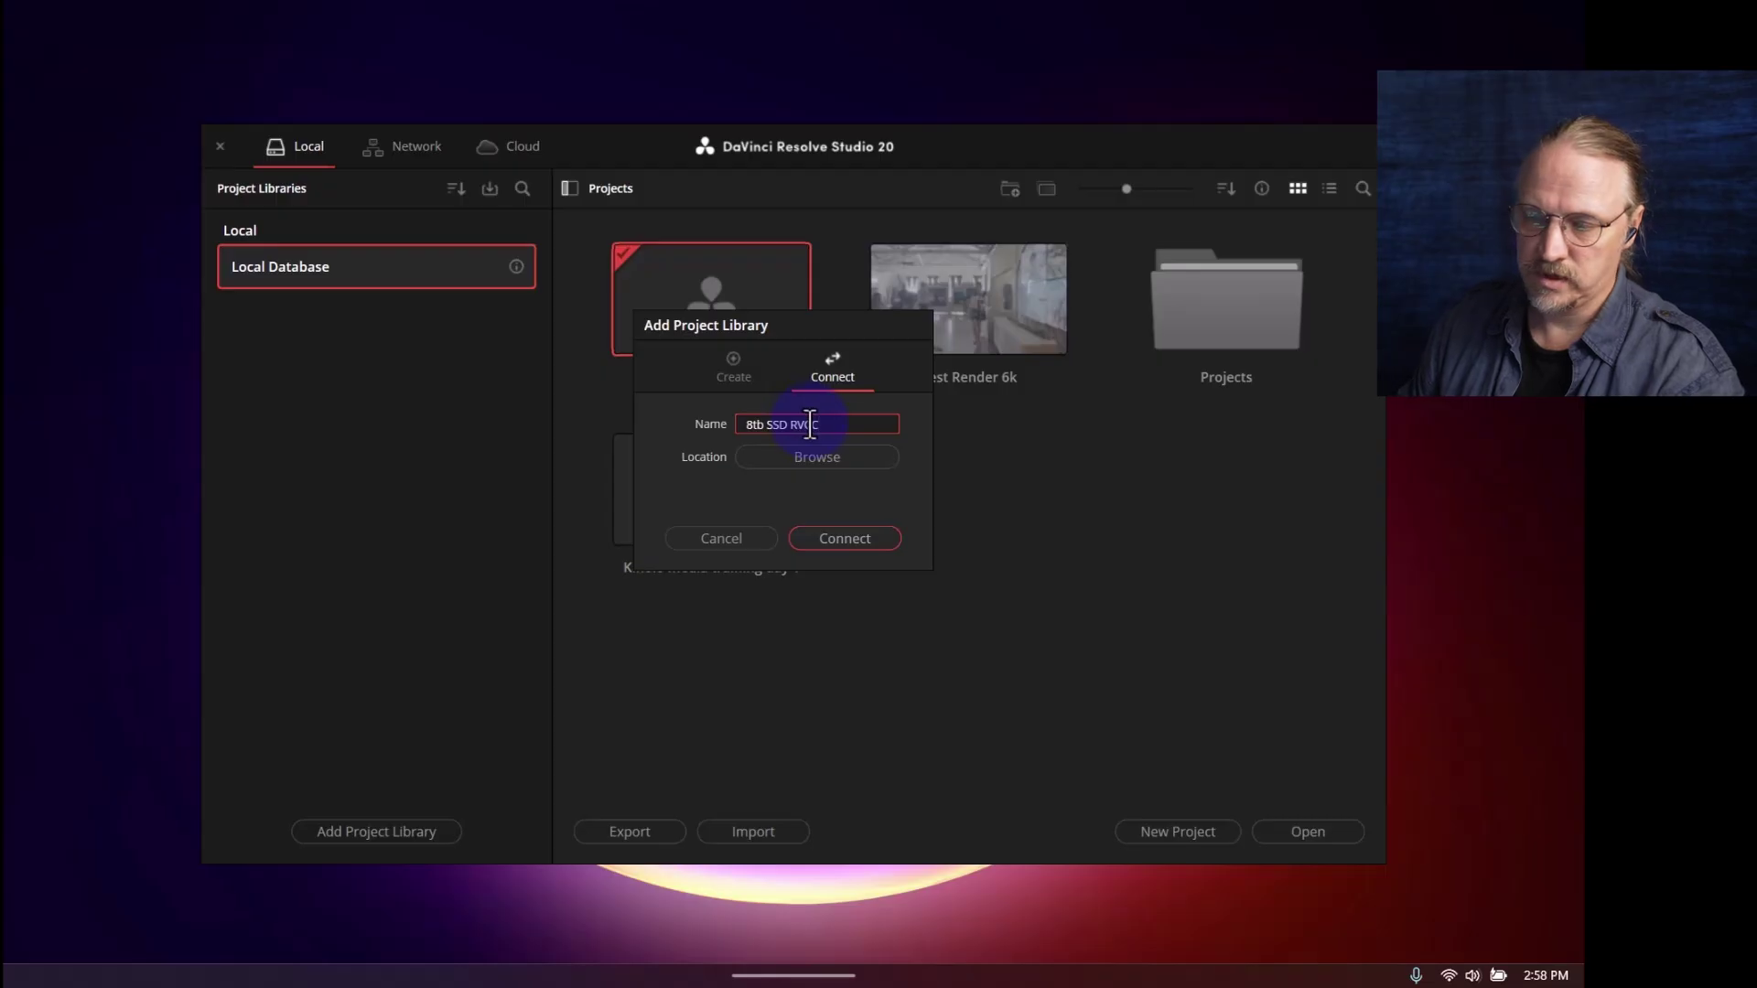
pyautogui.click(794, 461)
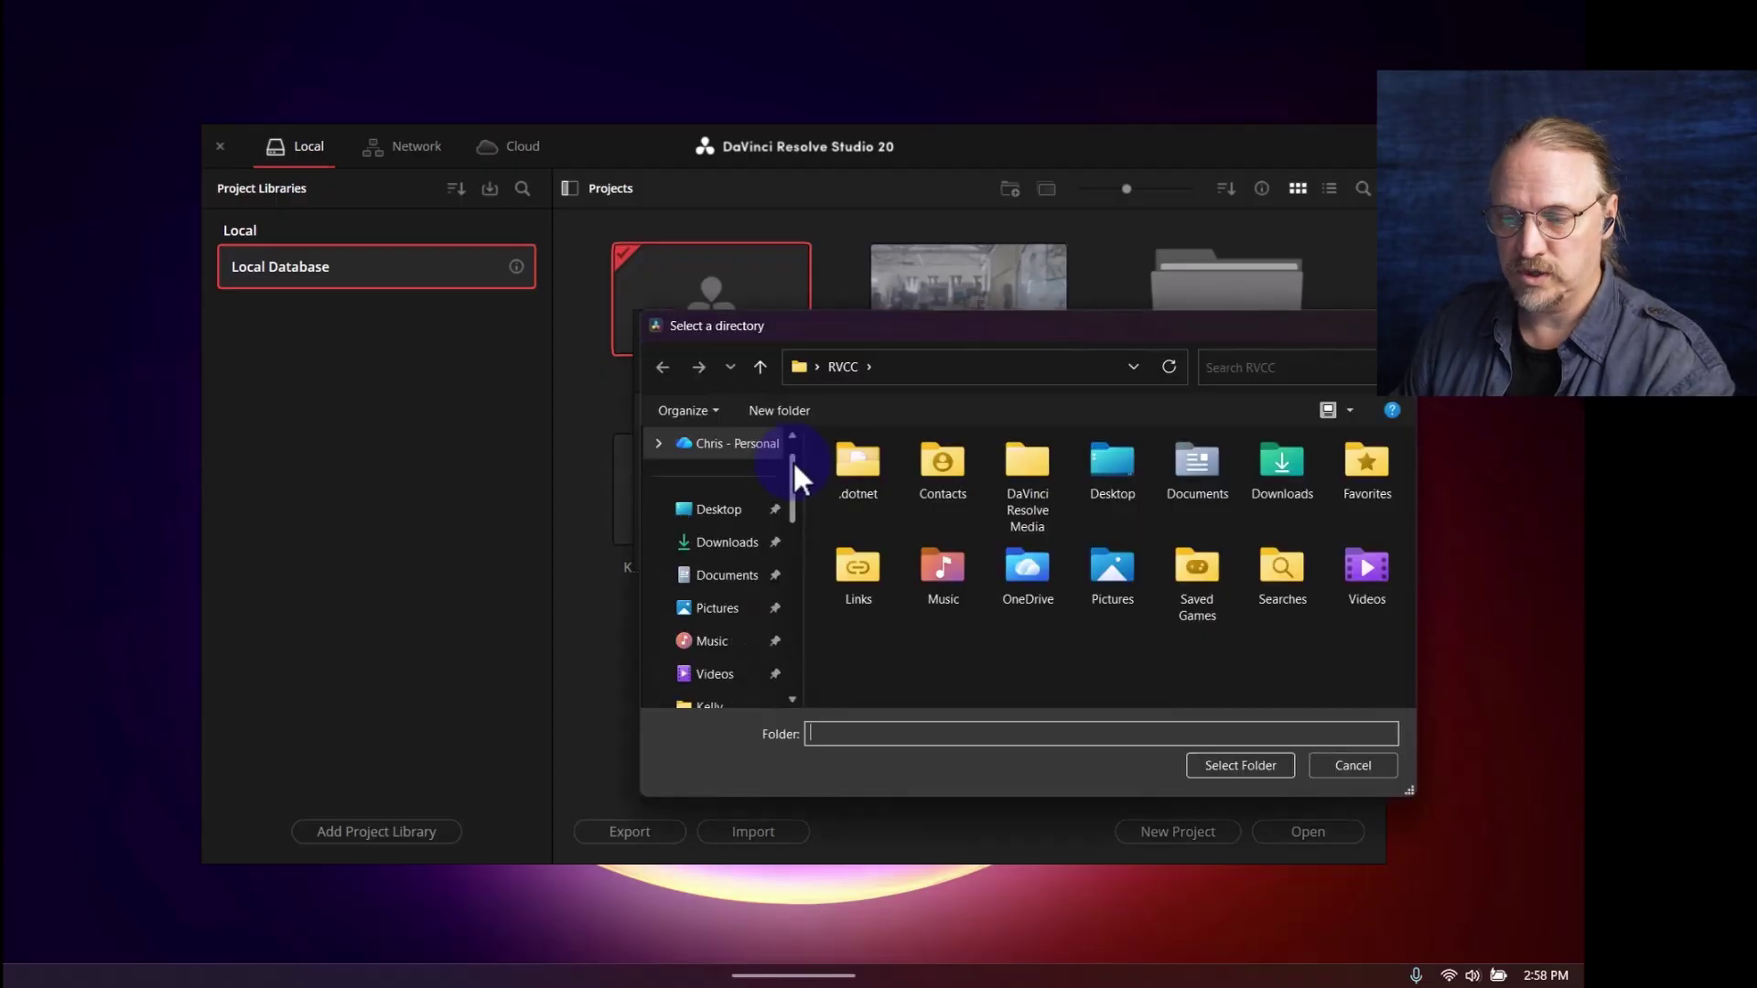
pyautogui.scroll(-5, 771, 577)
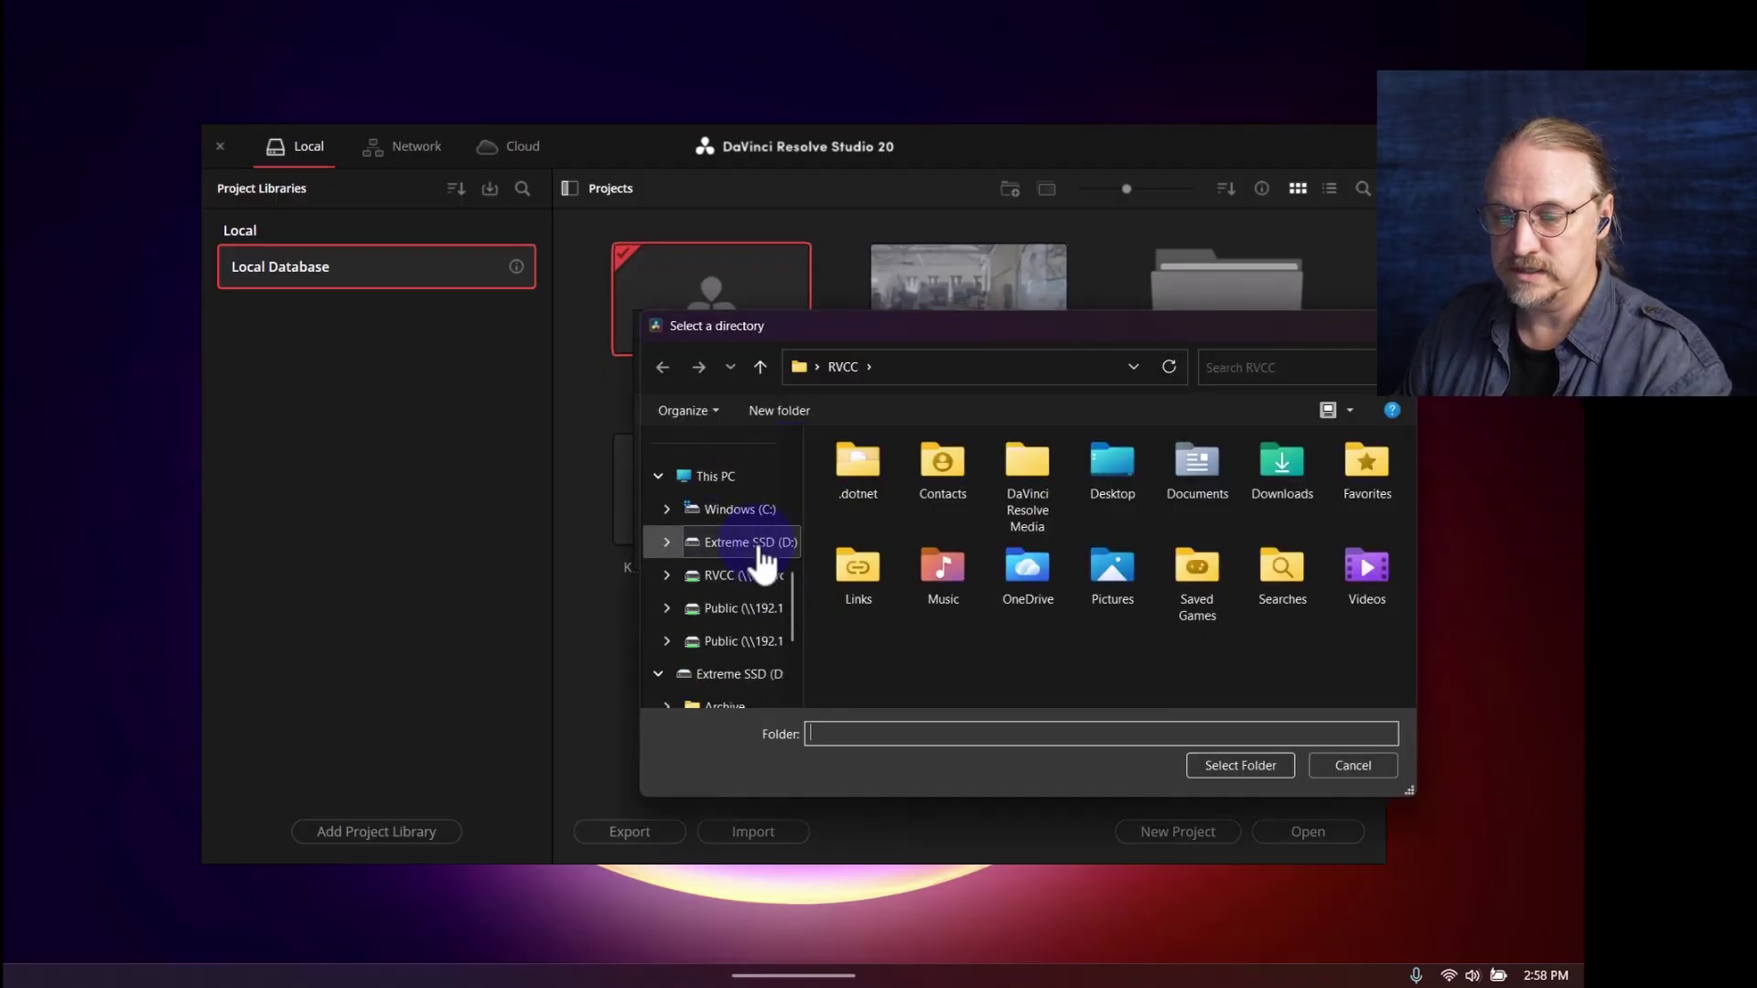
pyautogui.click(757, 546)
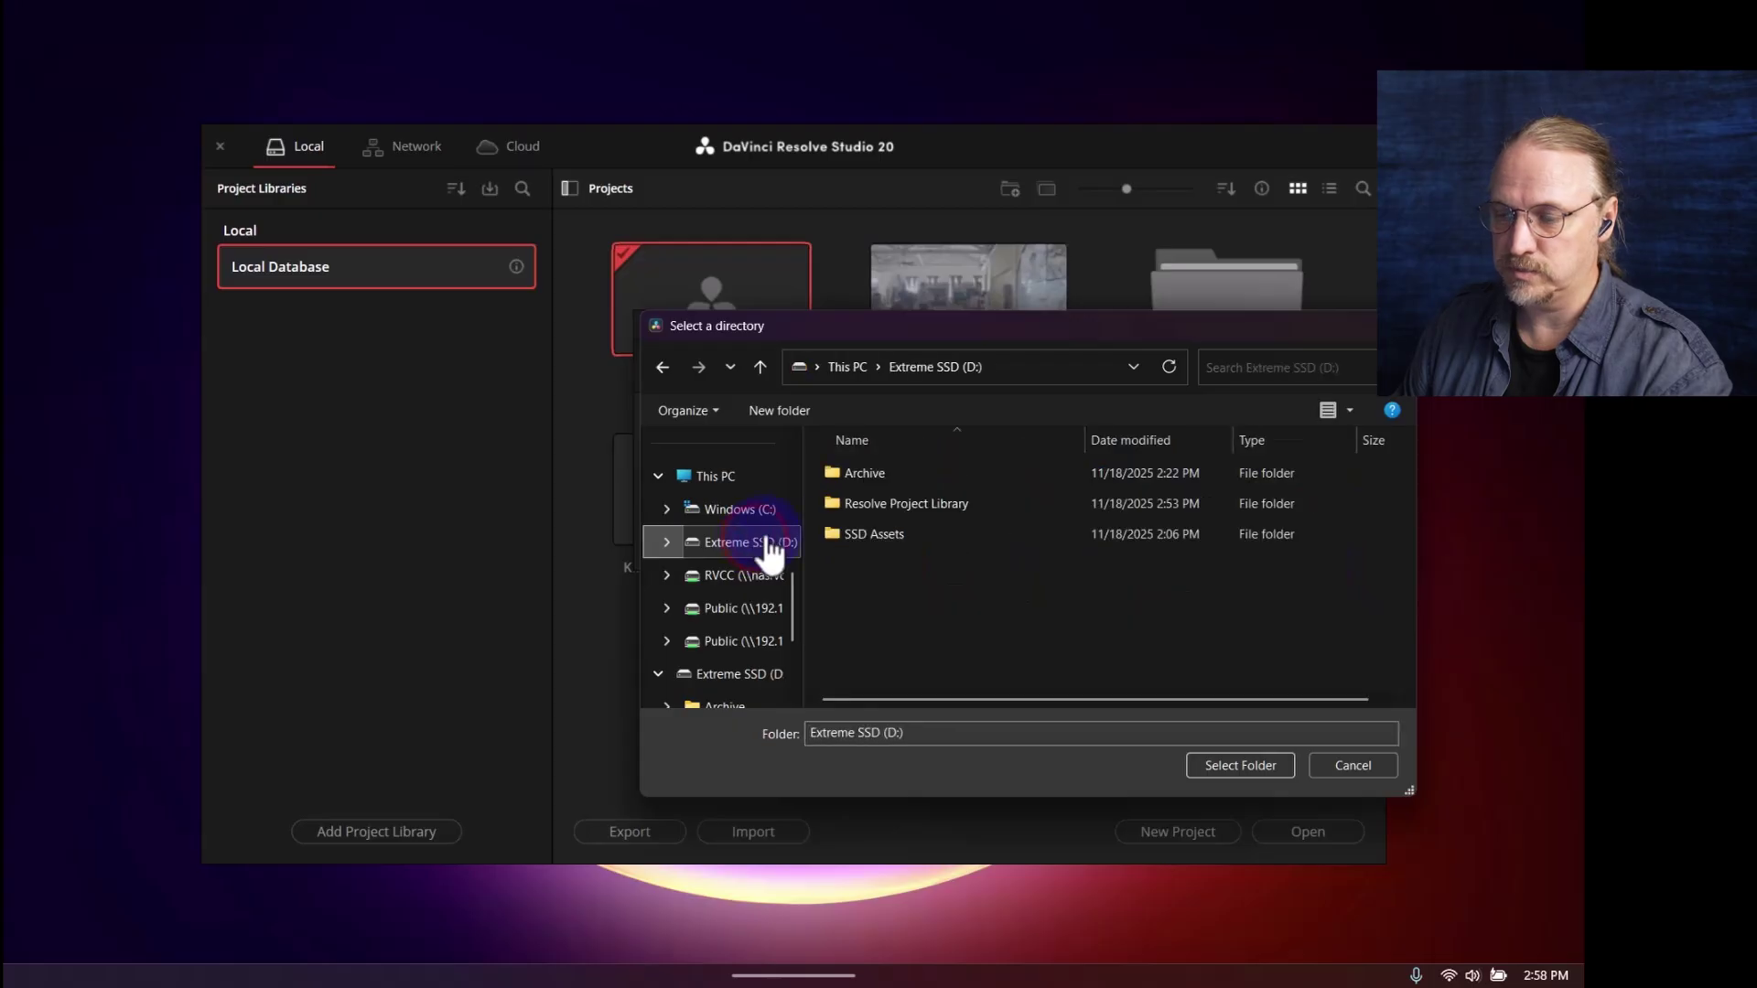
pyautogui.click(886, 502)
pyautogui.click(1241, 765)
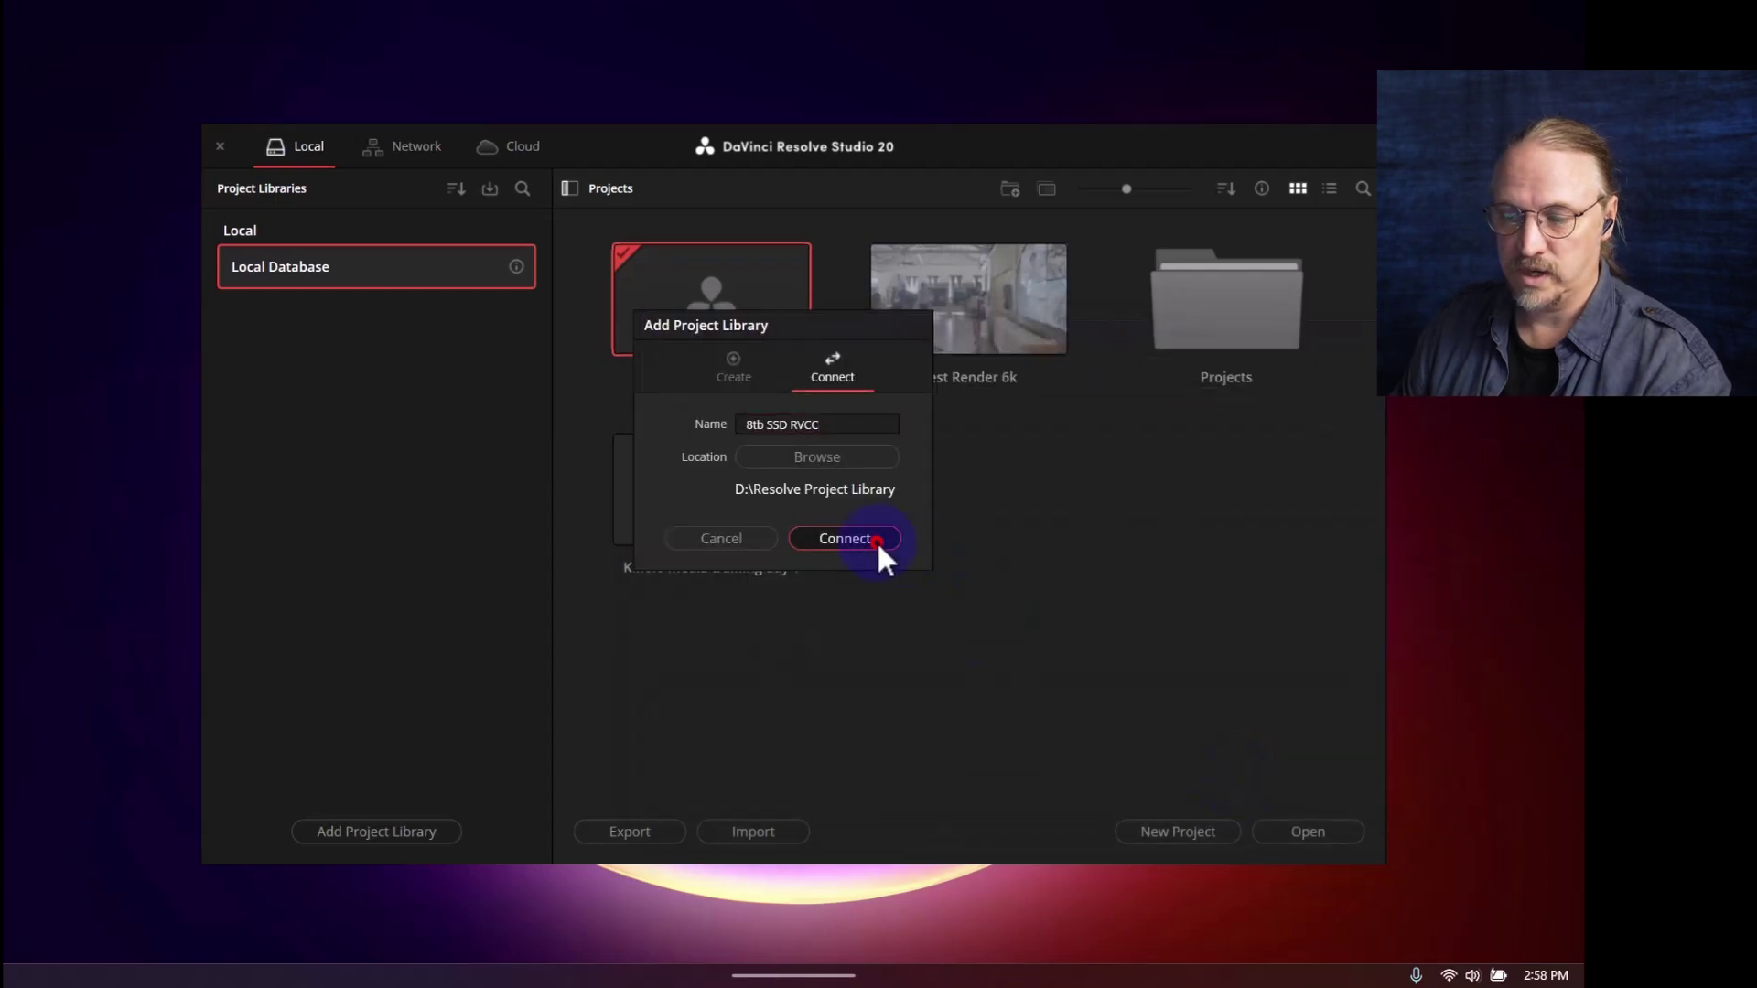
pyautogui.click(876, 541)
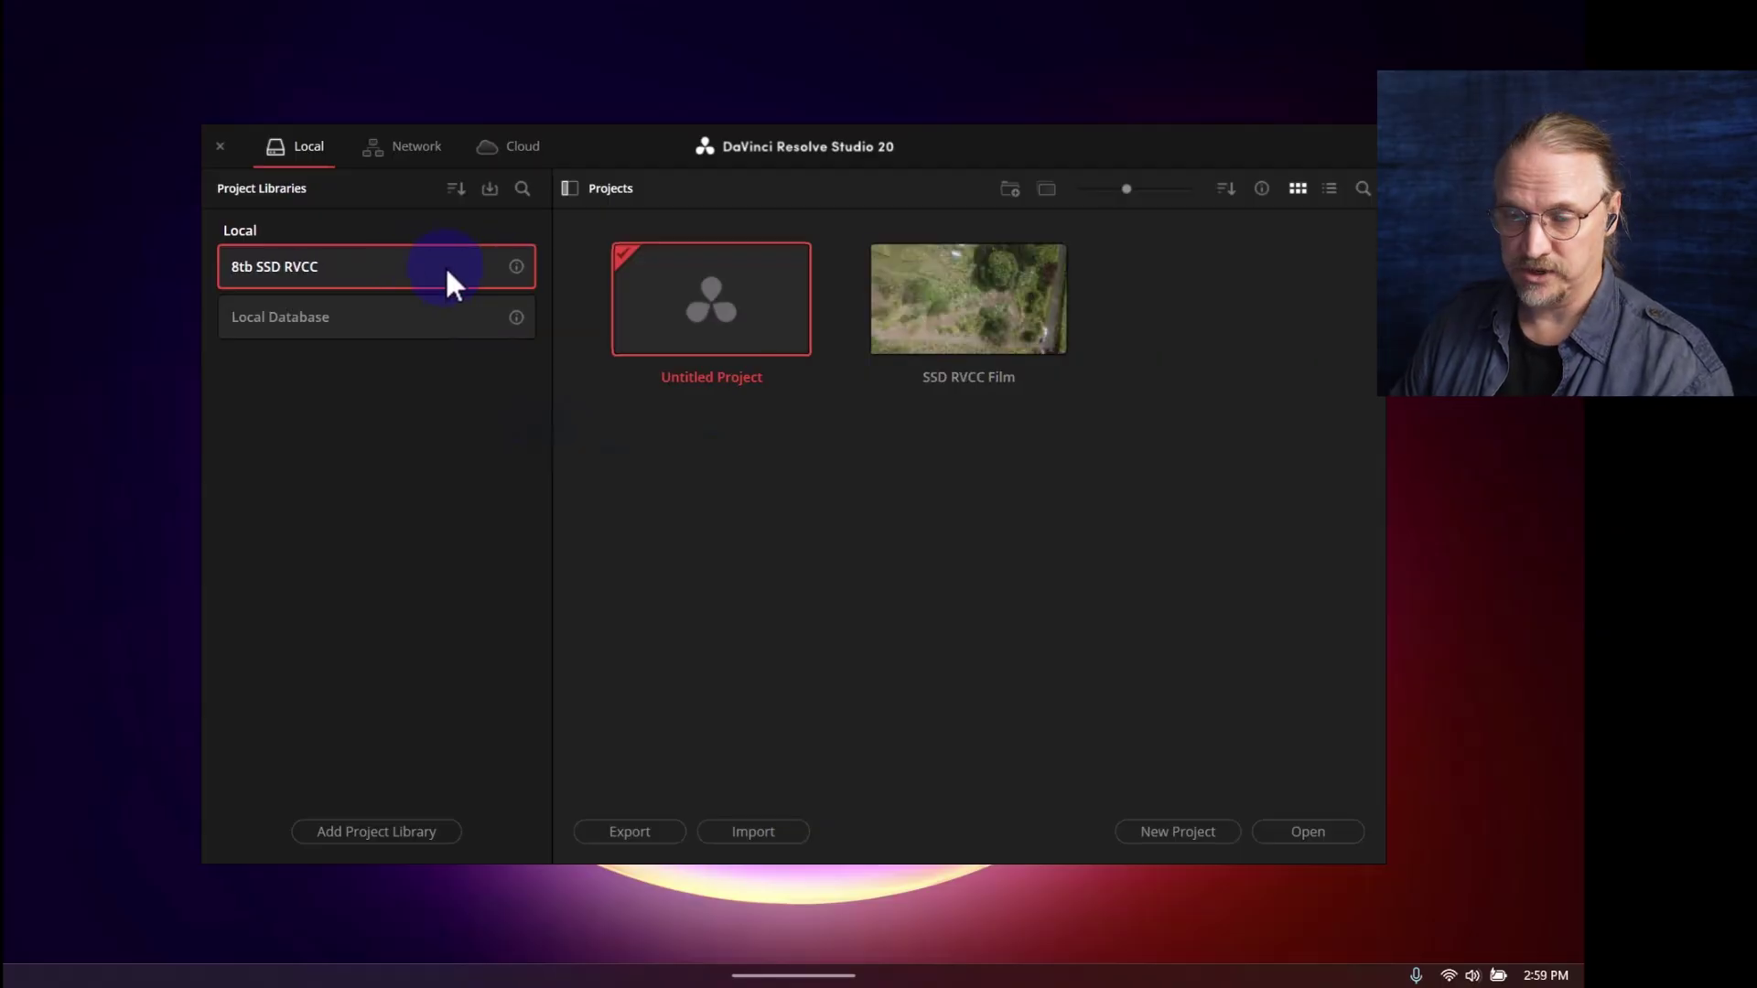
# - Open the SSD RVCC Film project and check the clips in the Drone Card Backup, South Point and Haskell bins
pyautogui.doubleClick(1002, 330)
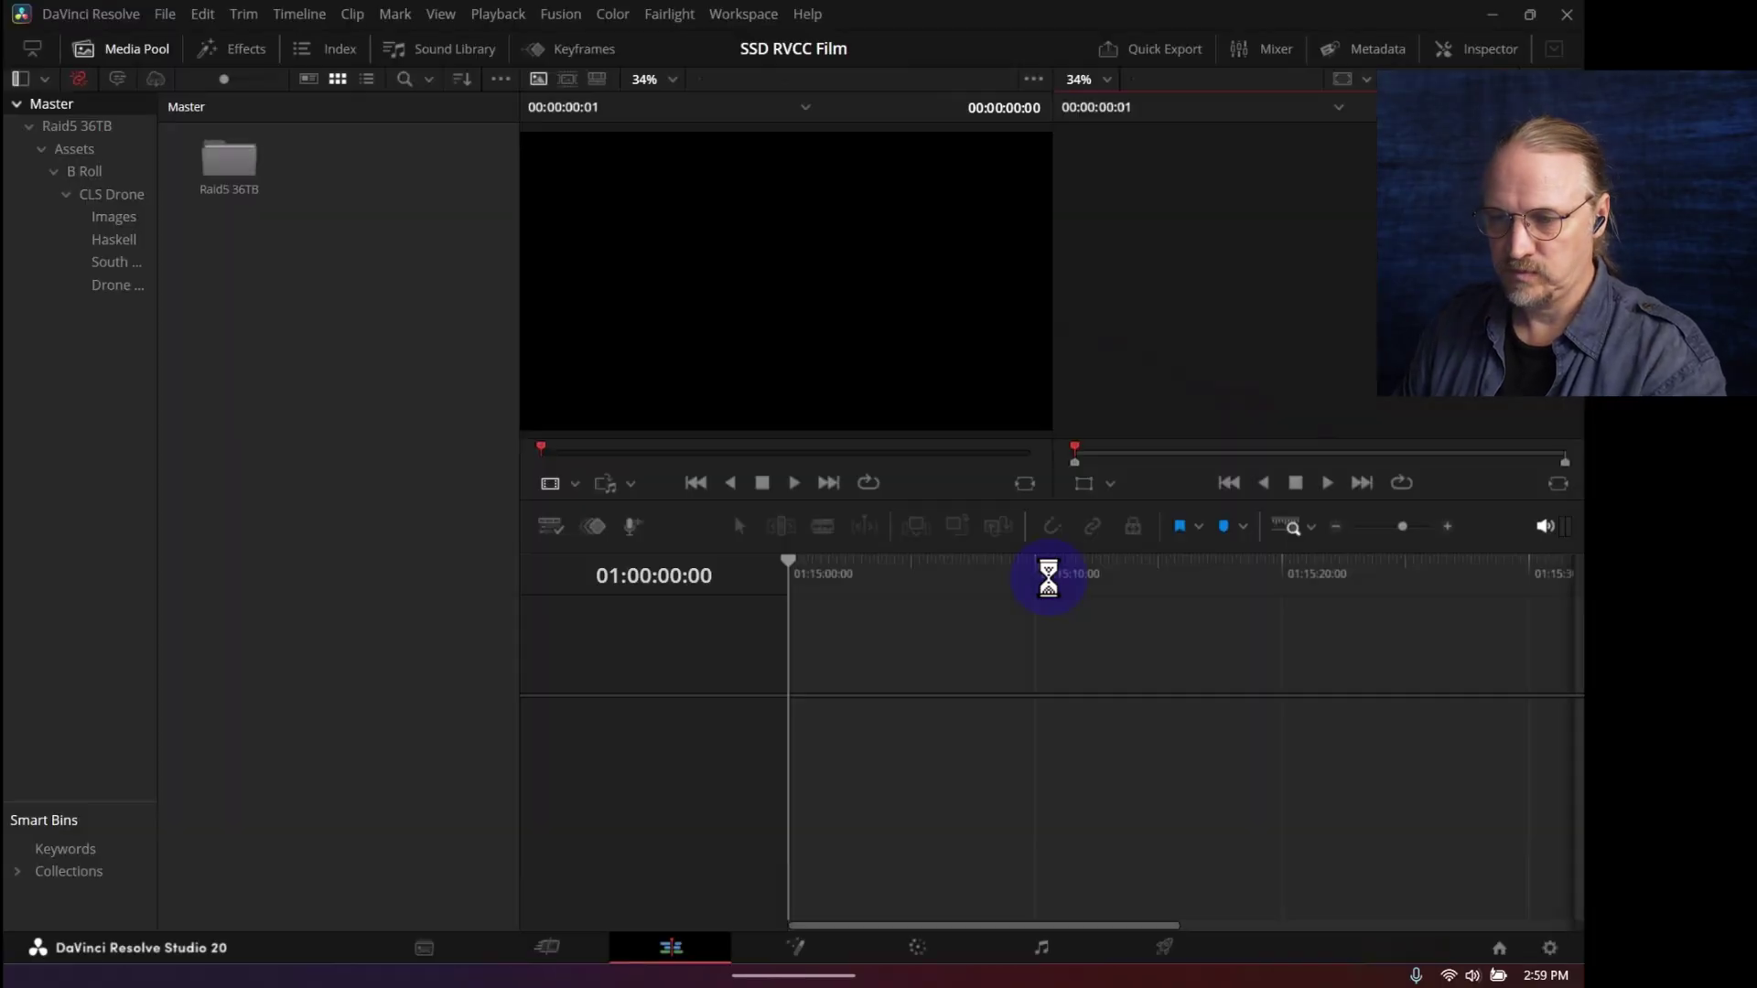
pyautogui.click(115, 285)
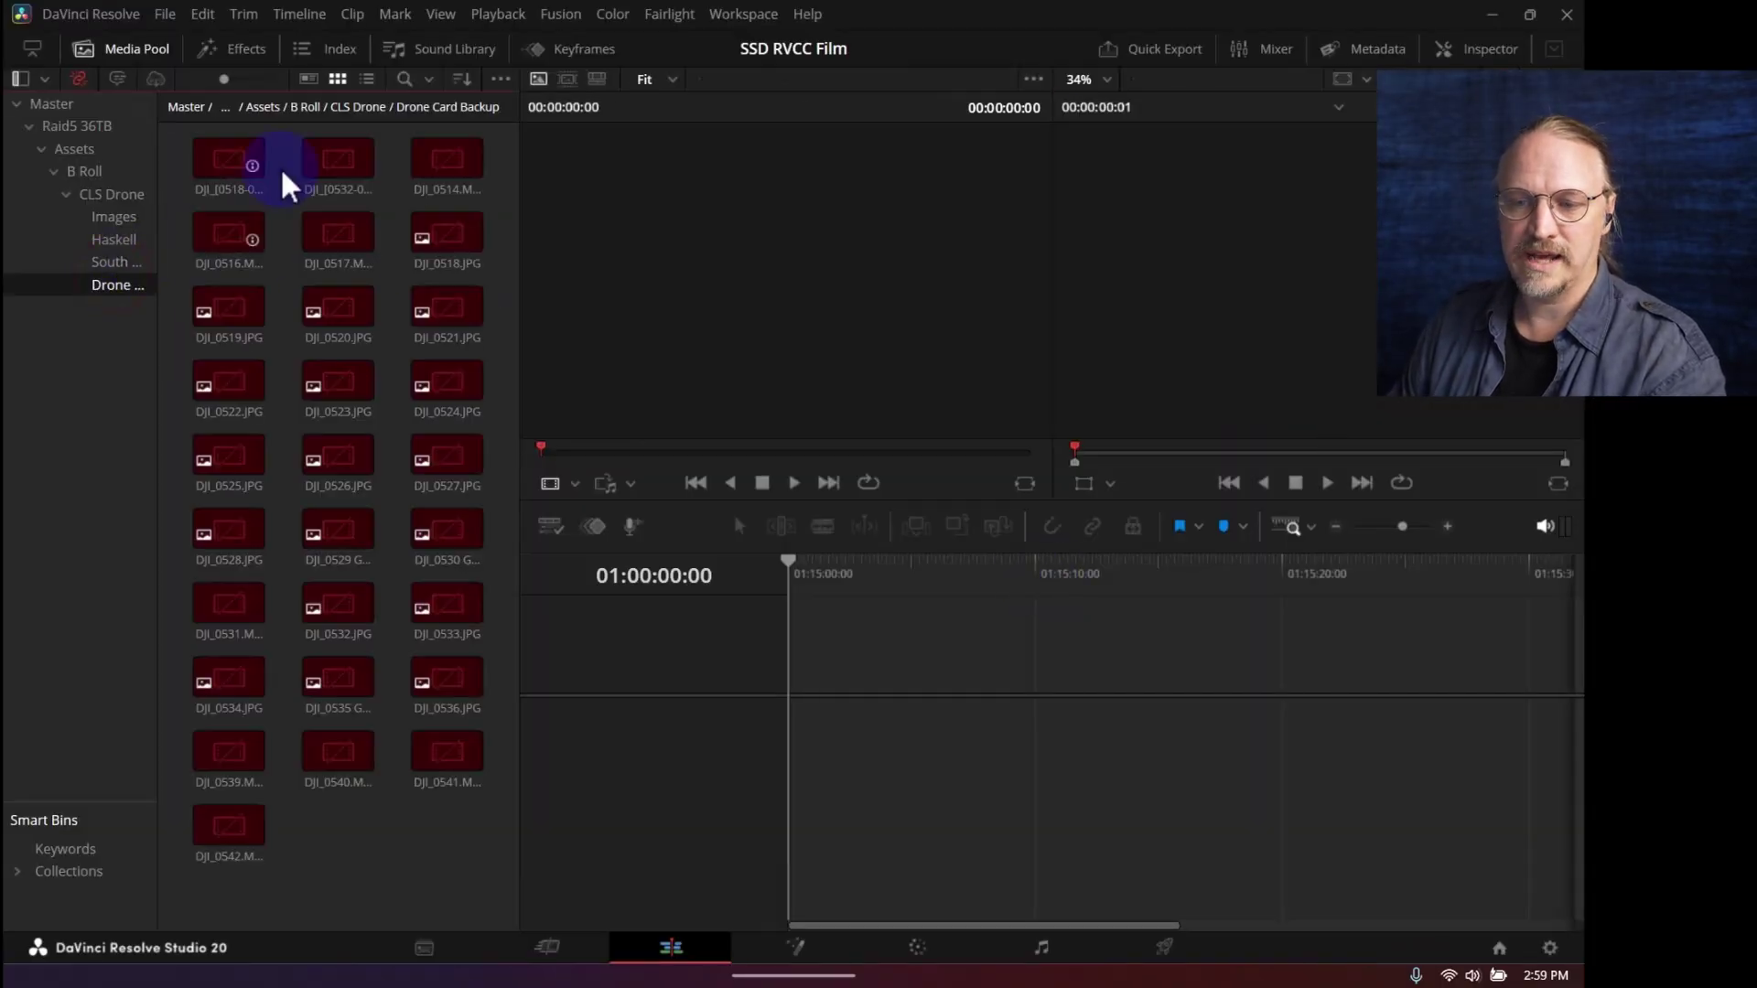
pyautogui.click(142, 265)
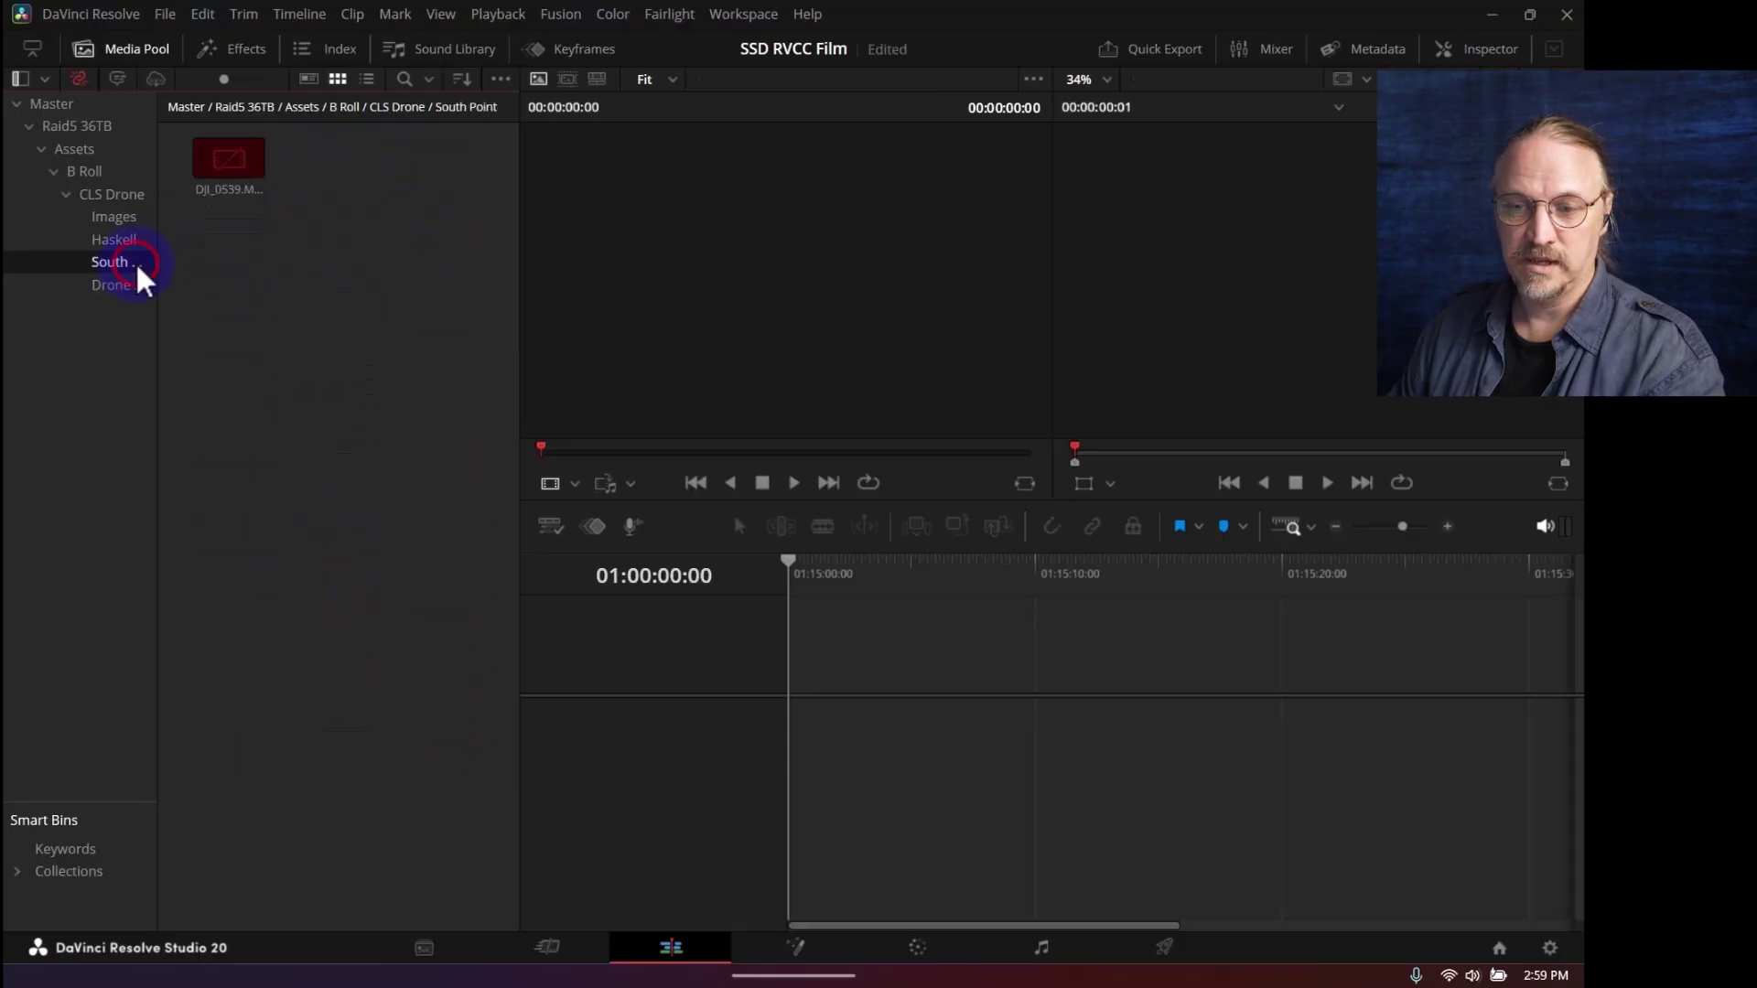
pyautogui.click(122, 240)
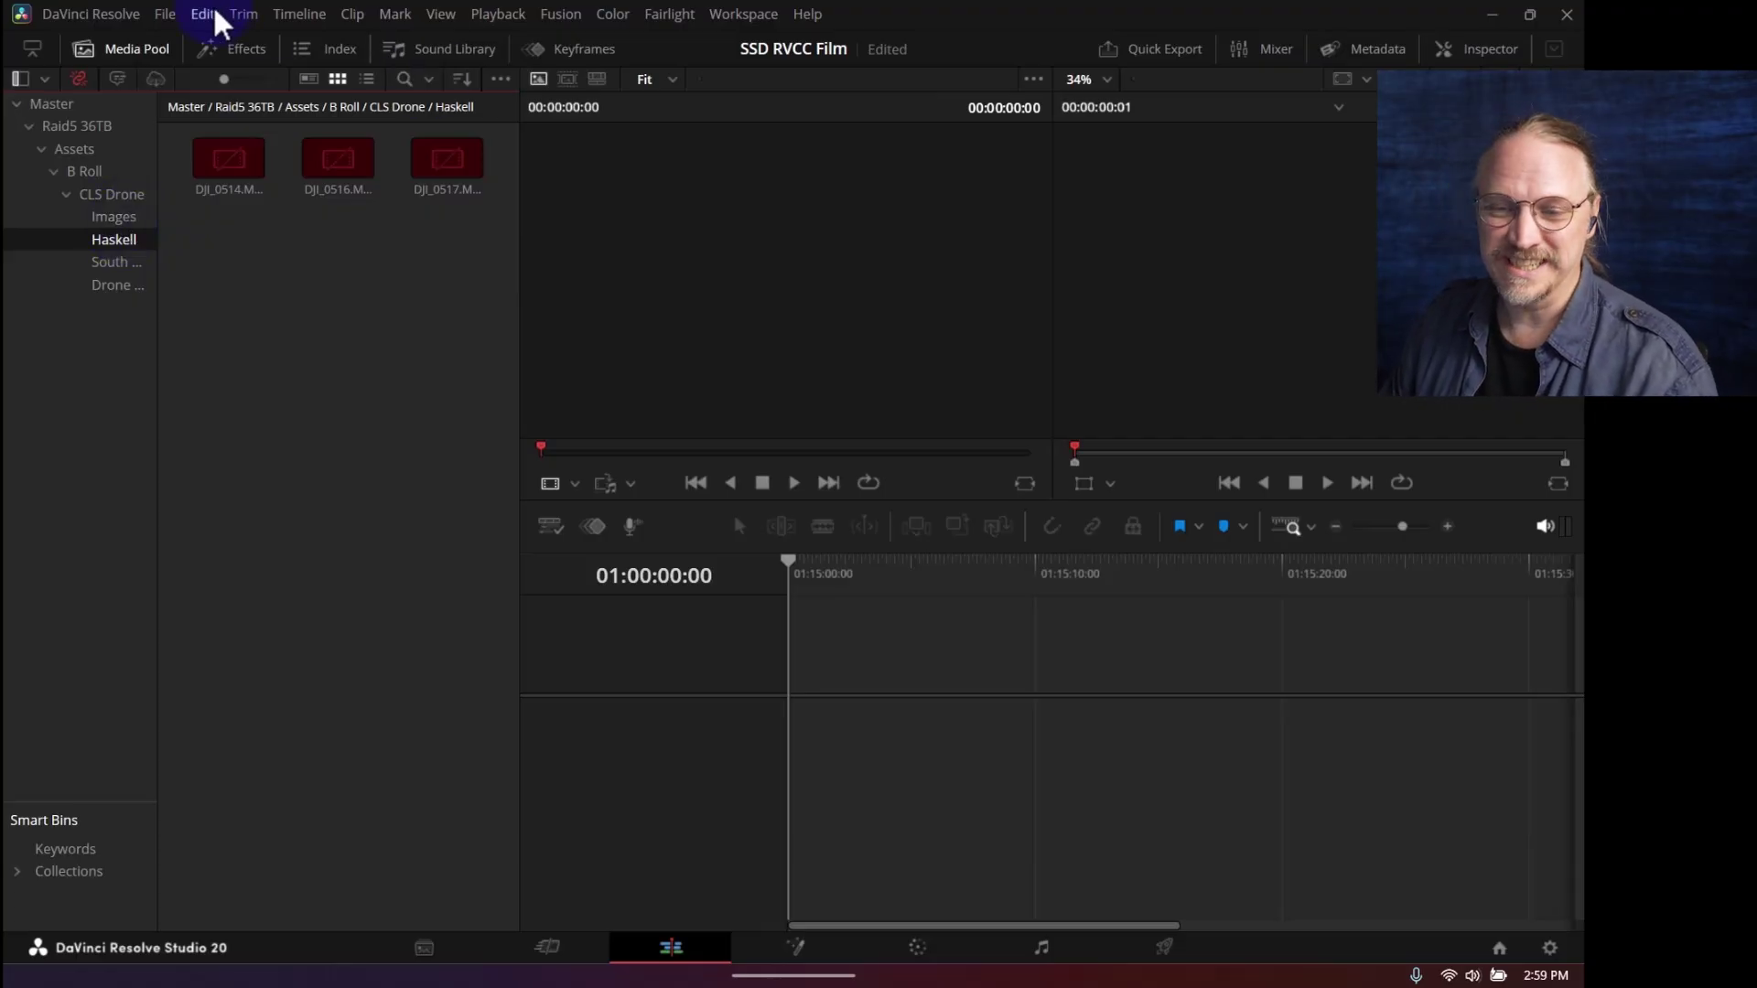
# - Open the path mapping section of the SSD RVCC Film project's settings
pyautogui.click(170, 18)
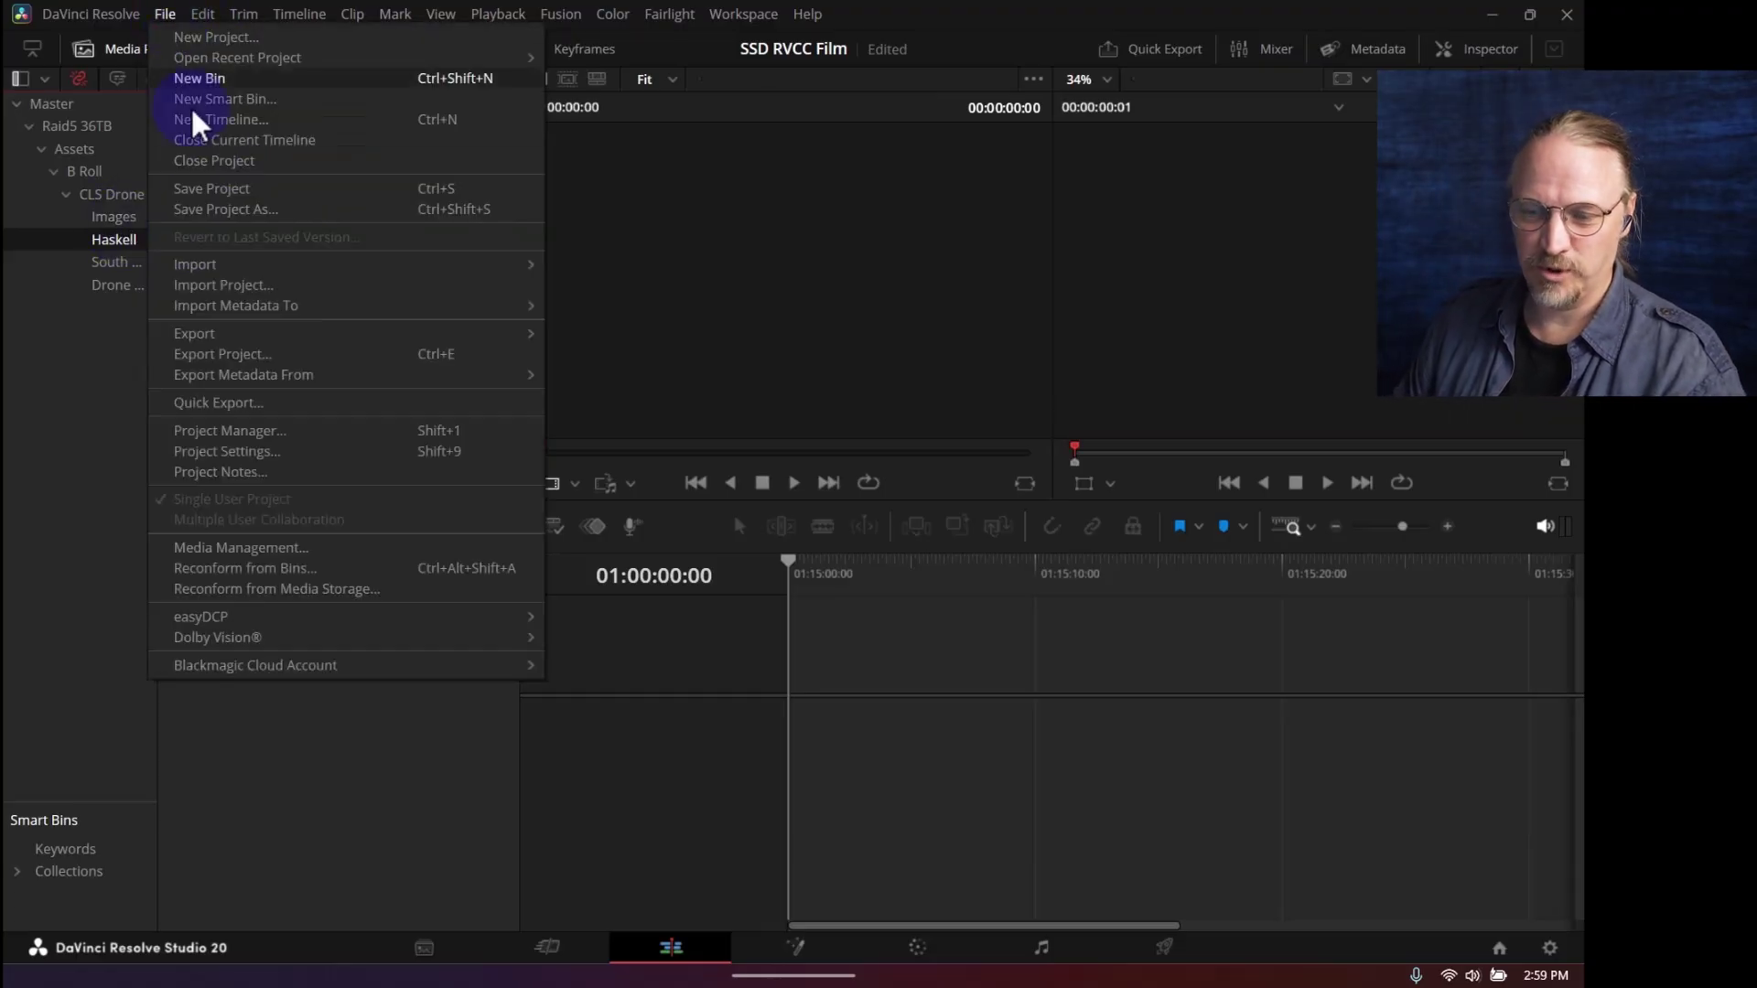
pyautogui.click(247, 453)
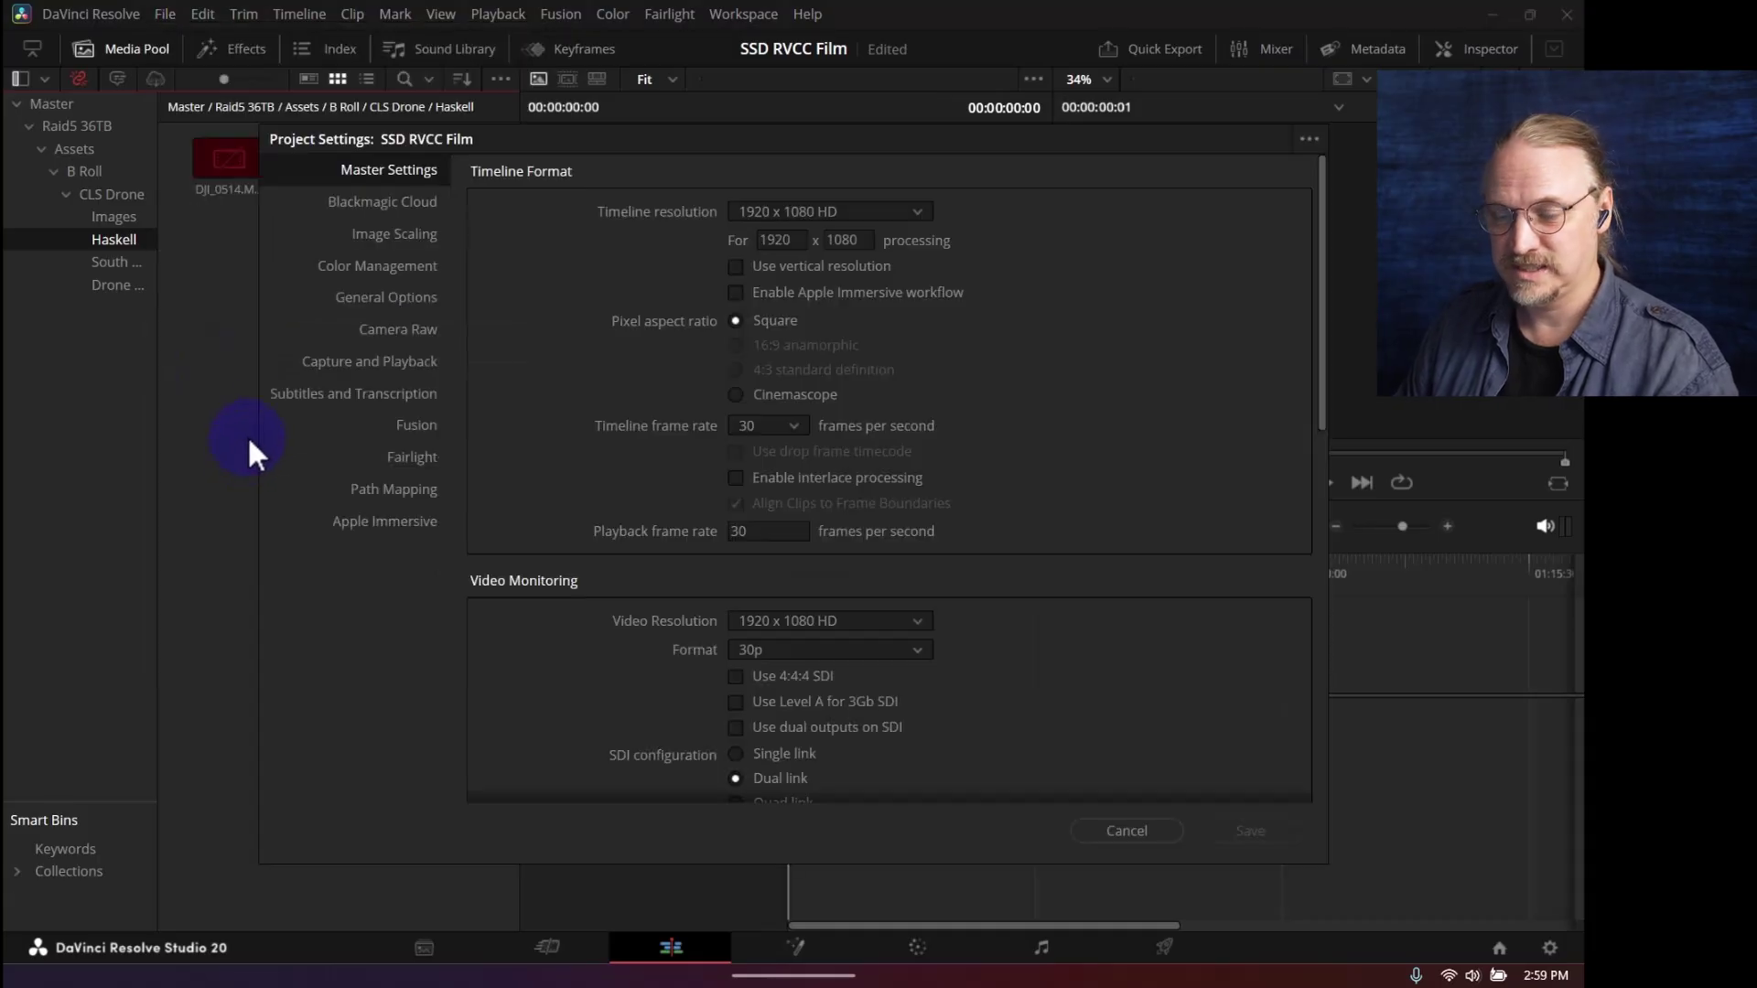
pyautogui.click(403, 490)
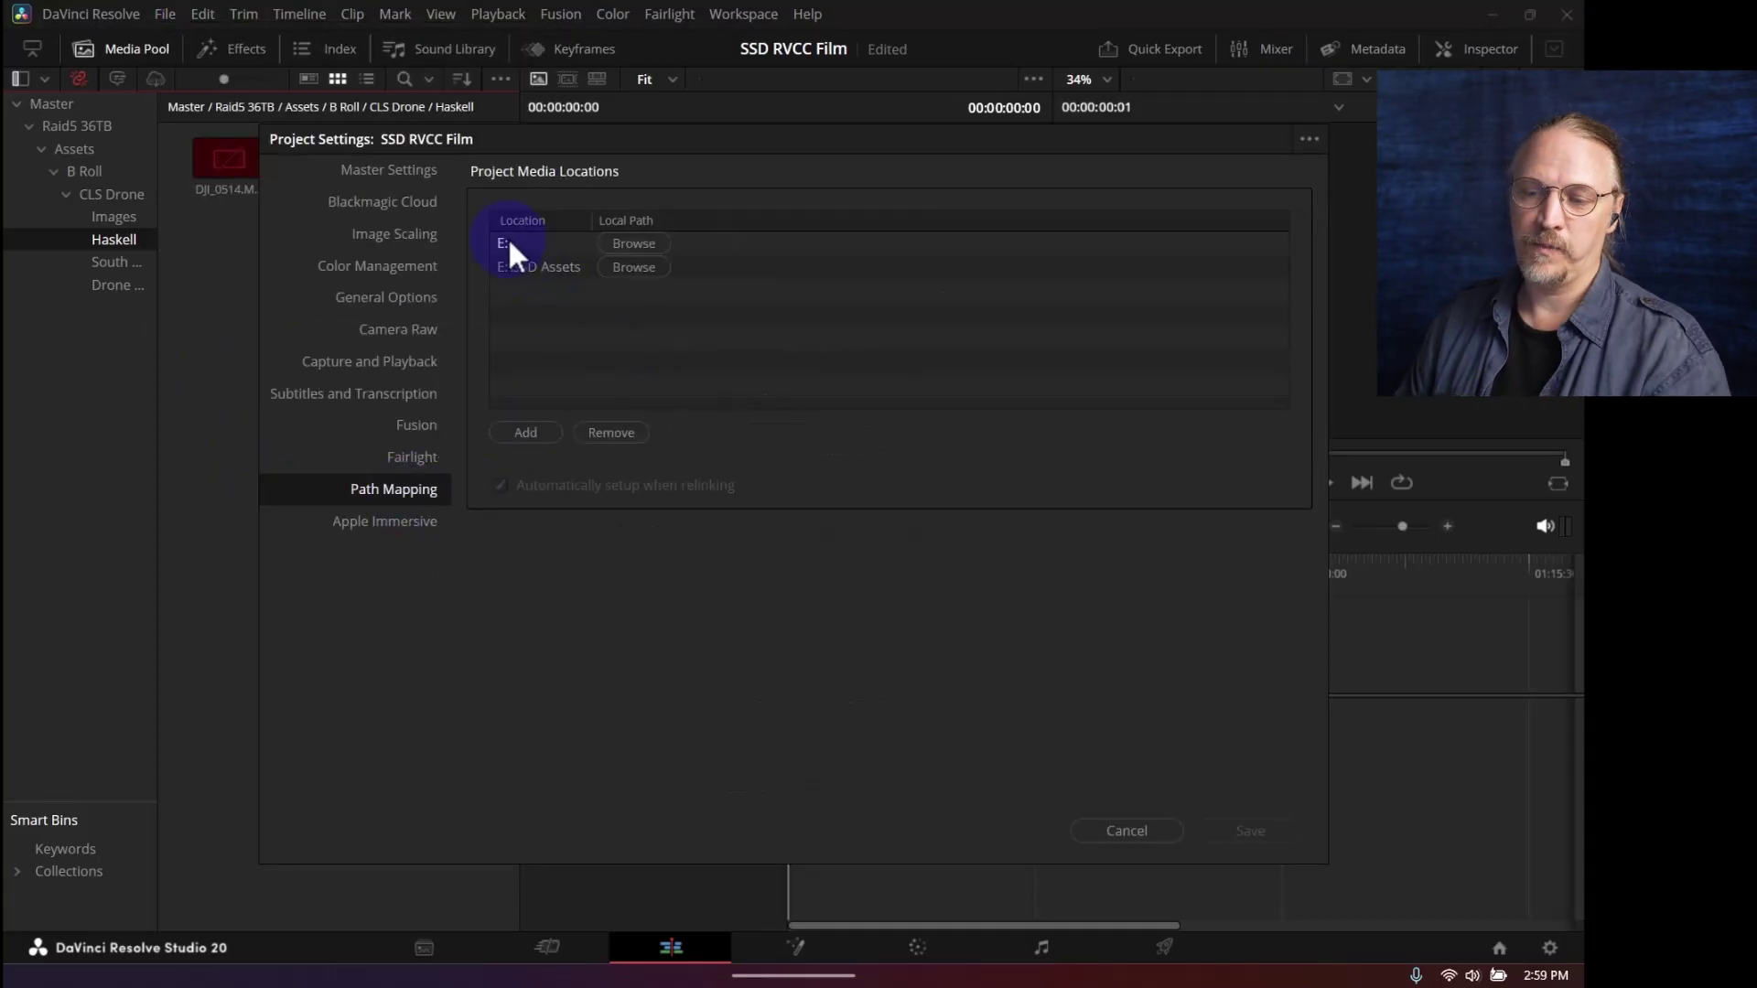
# - Try to map the project media location E: to the root of the Extreme SSD (D:) as its local path
pyautogui.click(629, 247)
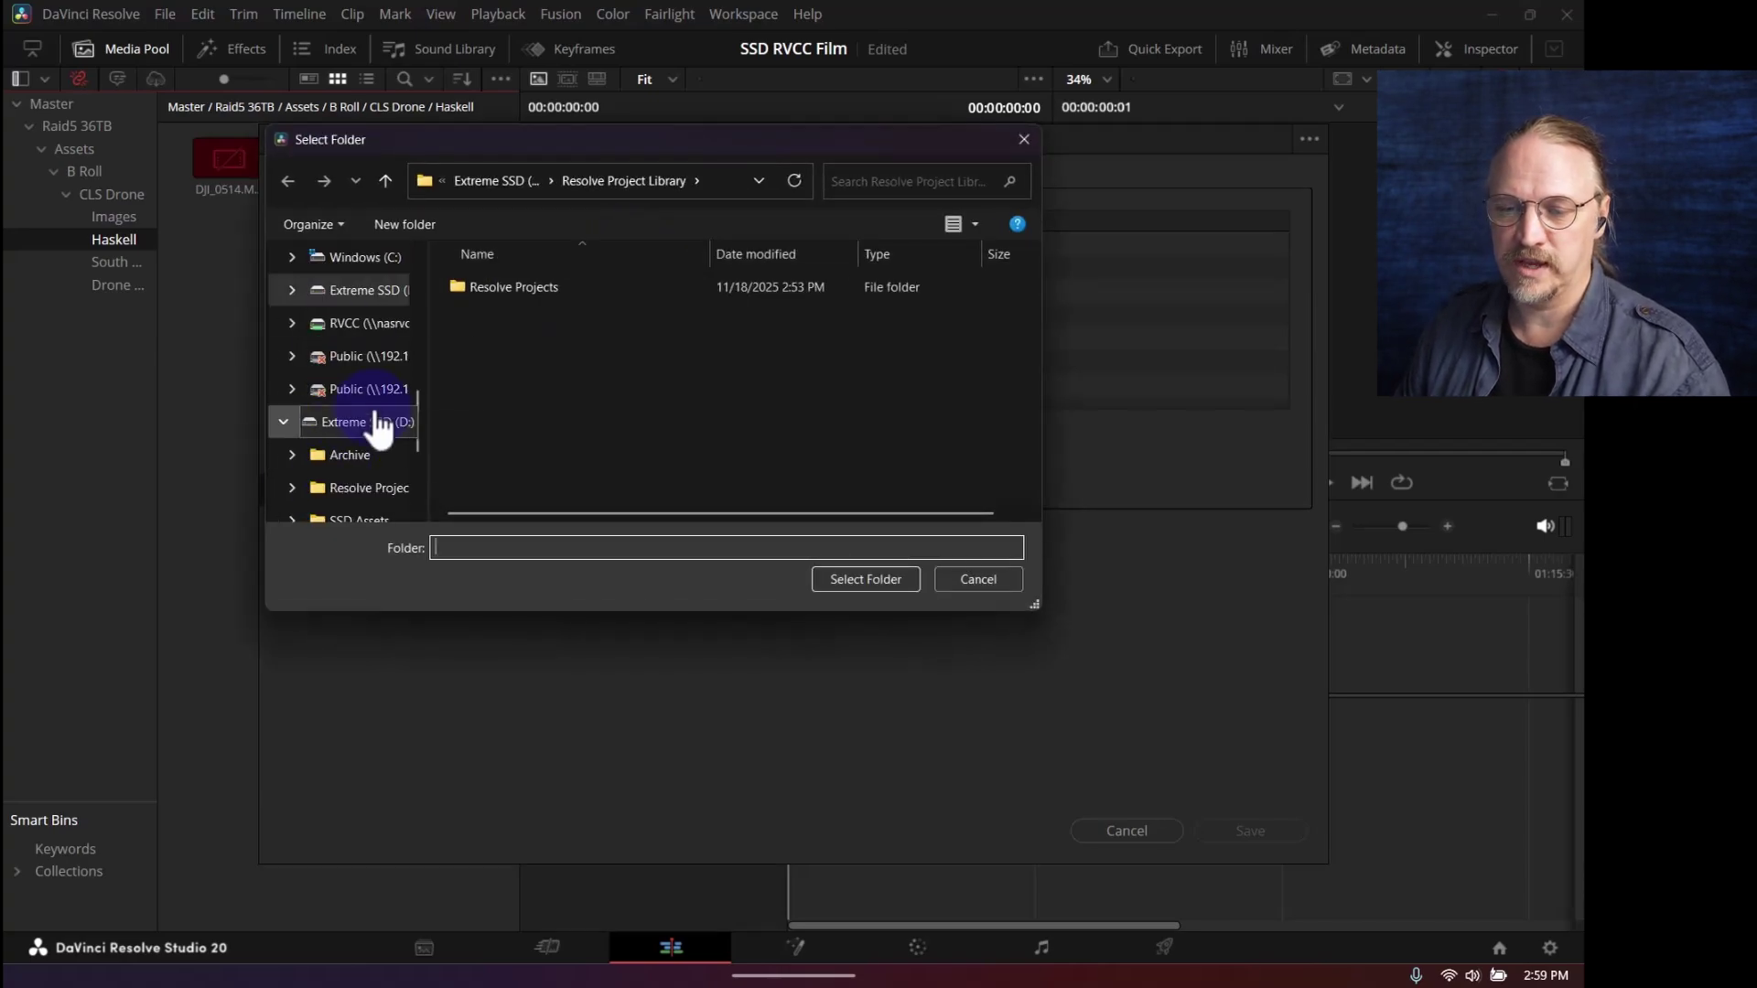
pyautogui.click(369, 440)
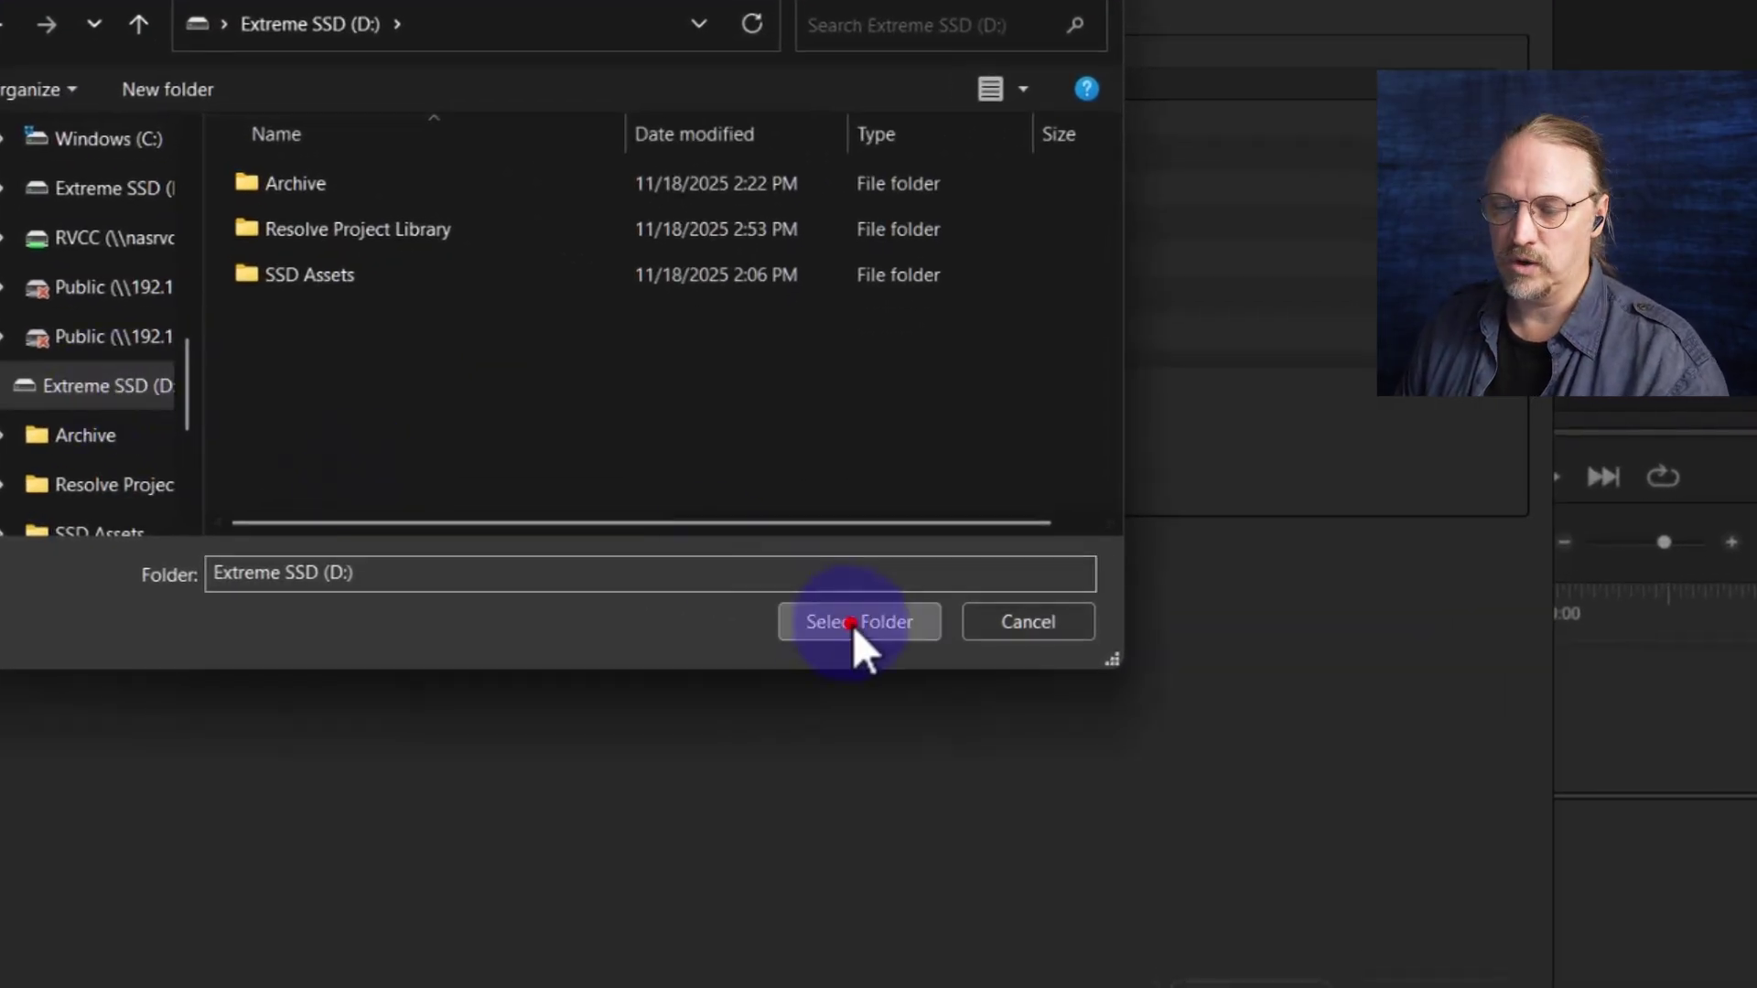
pyautogui.click(858, 612)
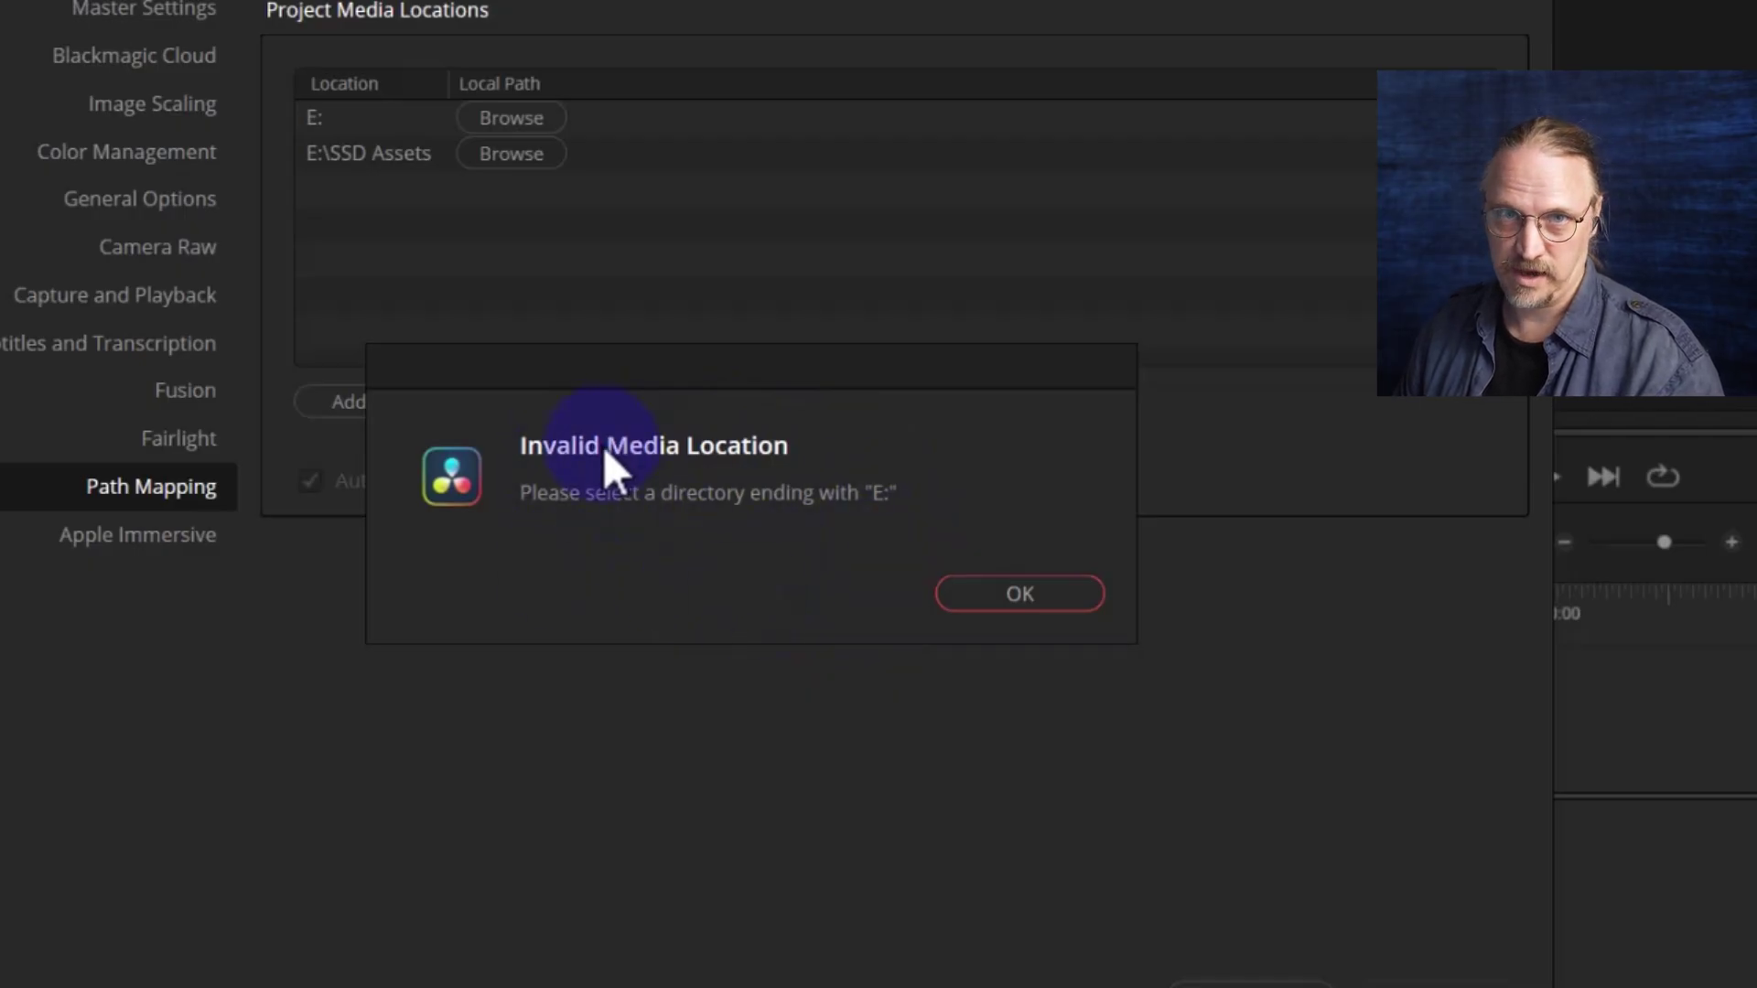
pyautogui.click(1020, 593)
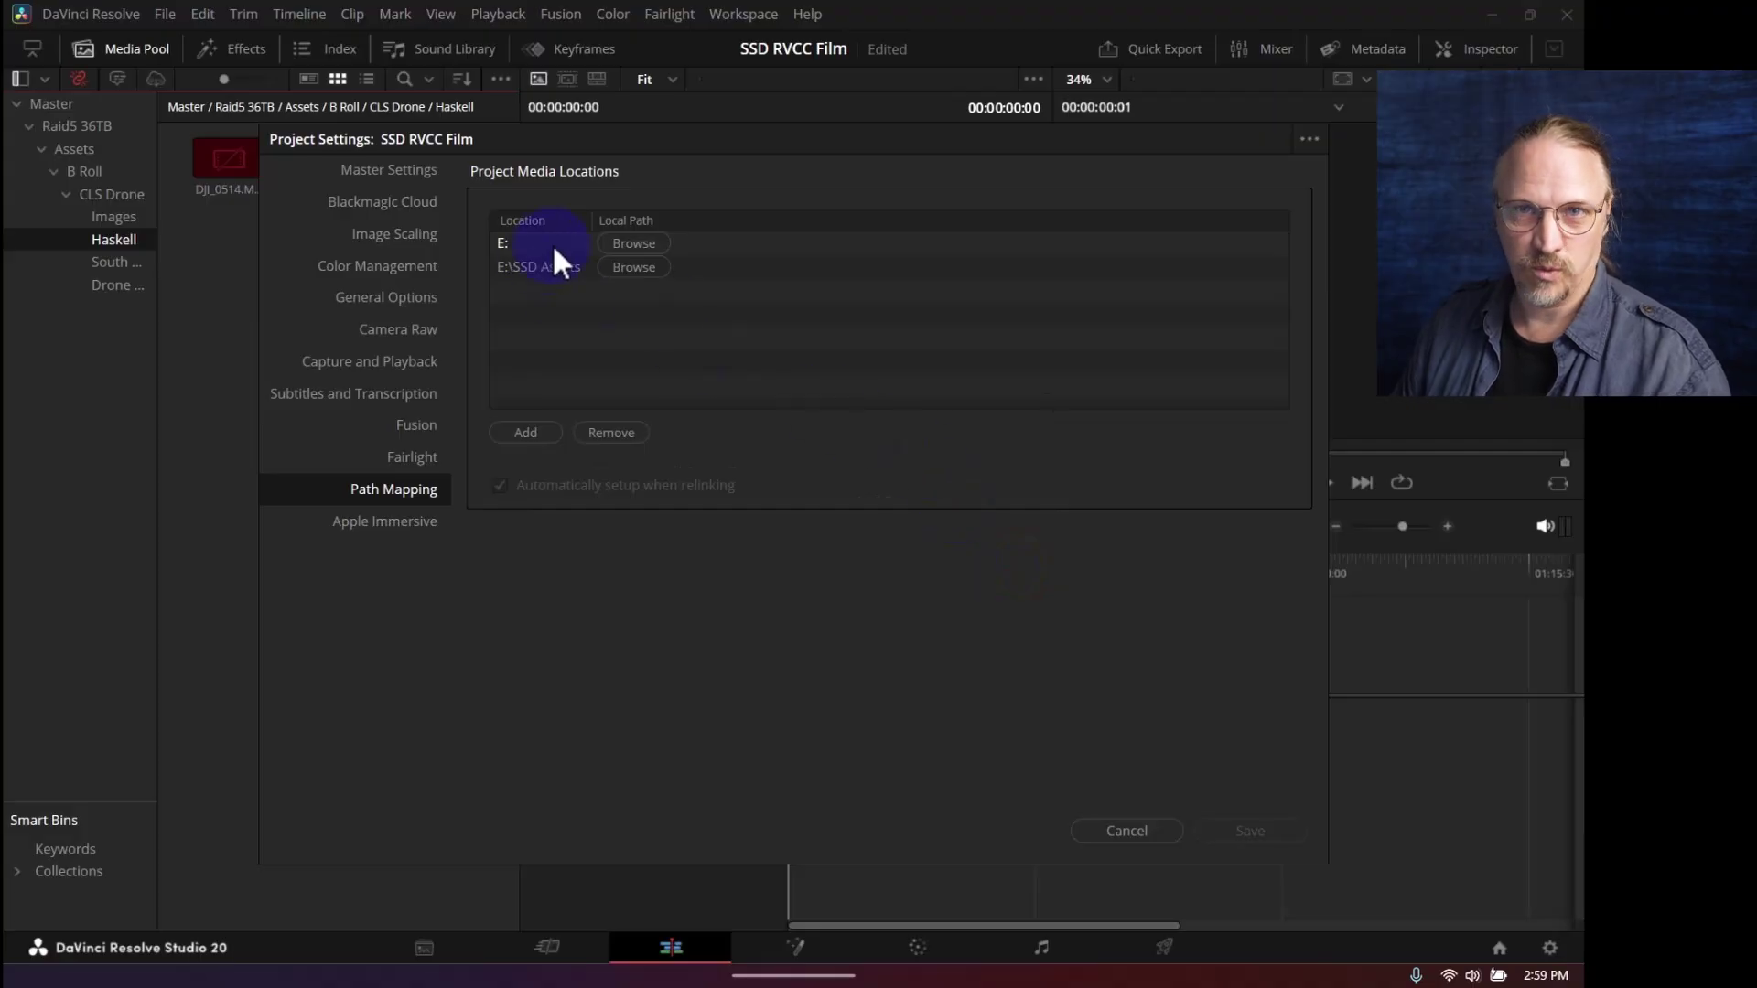
# - Map the E:\SSD Assets media location to the local SSD Assets folder on the Extreme SSD (D:) and save the project settings
pyautogui.click(634, 269)
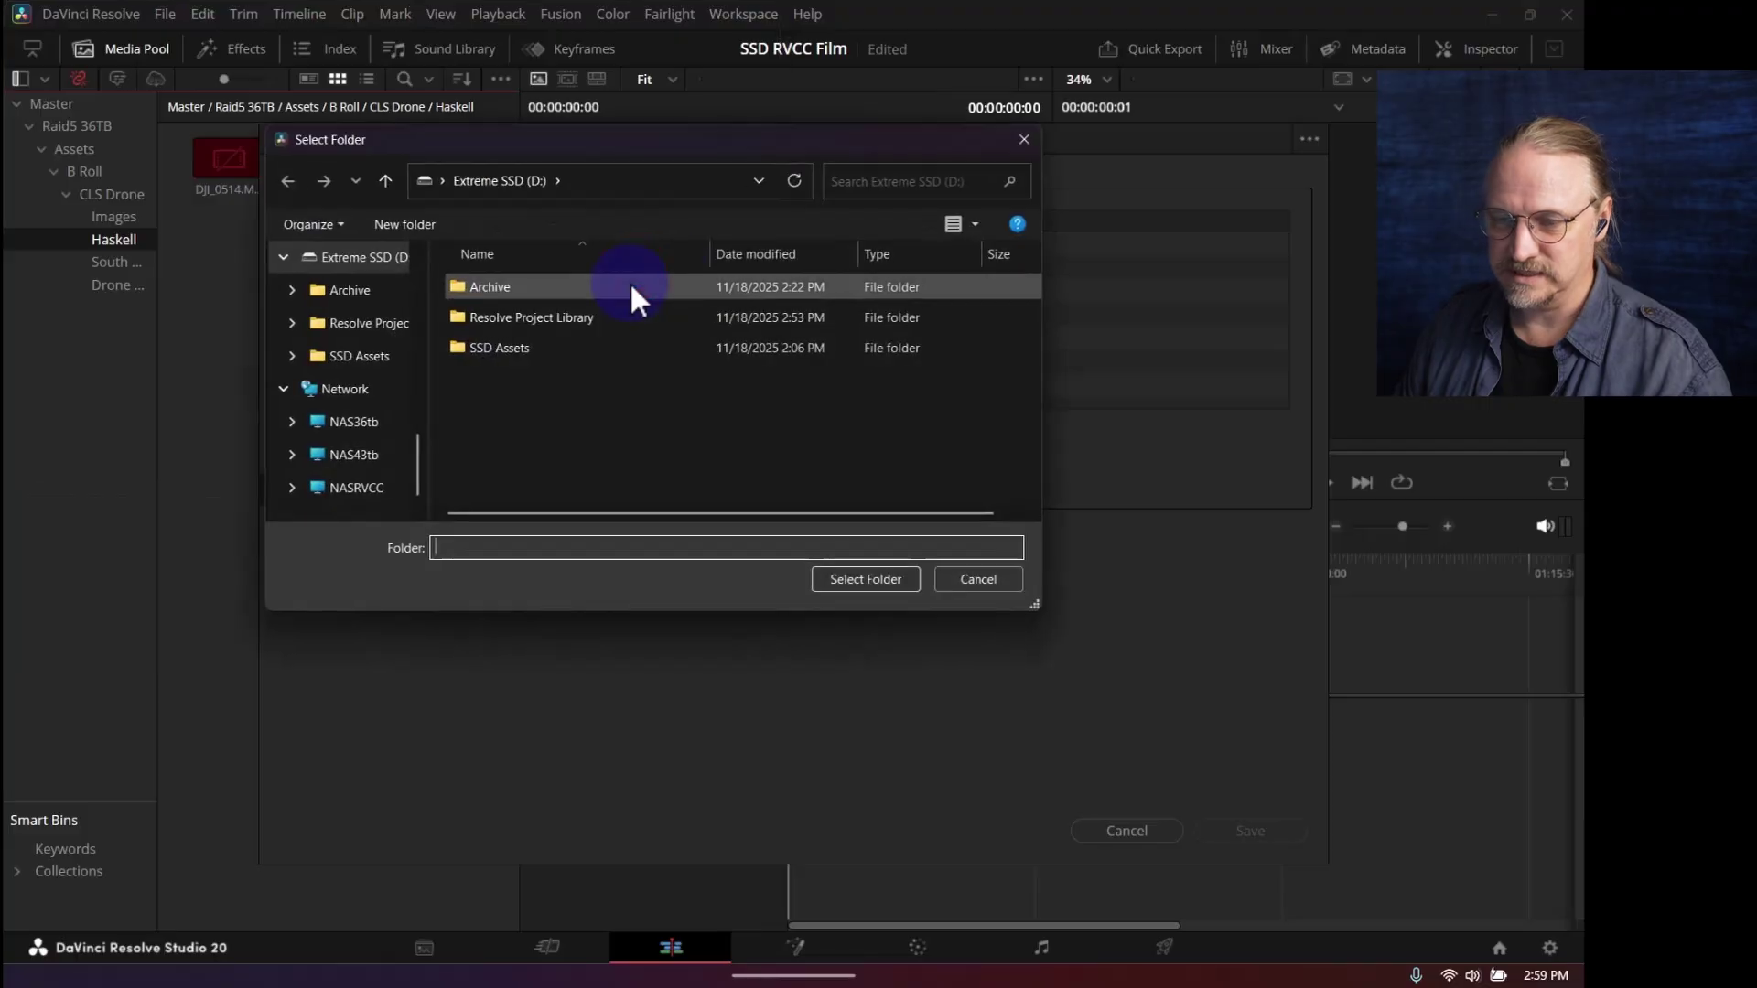
pyautogui.click(514, 344)
pyautogui.click(866, 576)
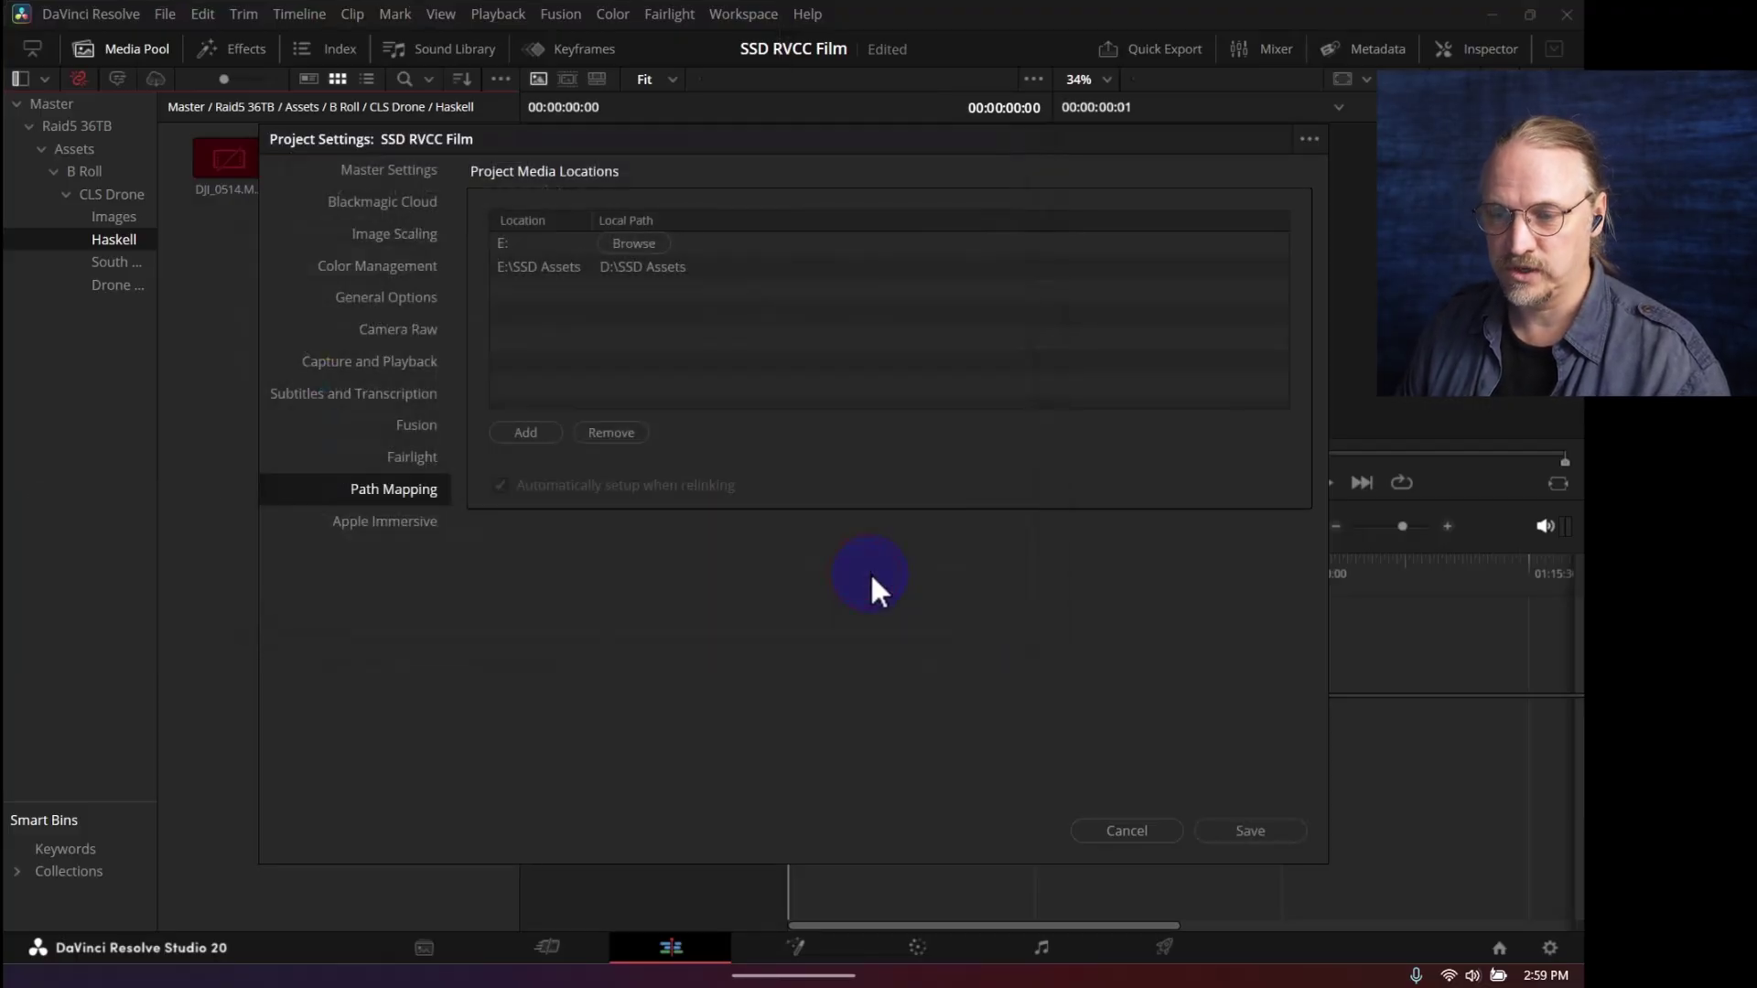
pyautogui.click(1270, 829)
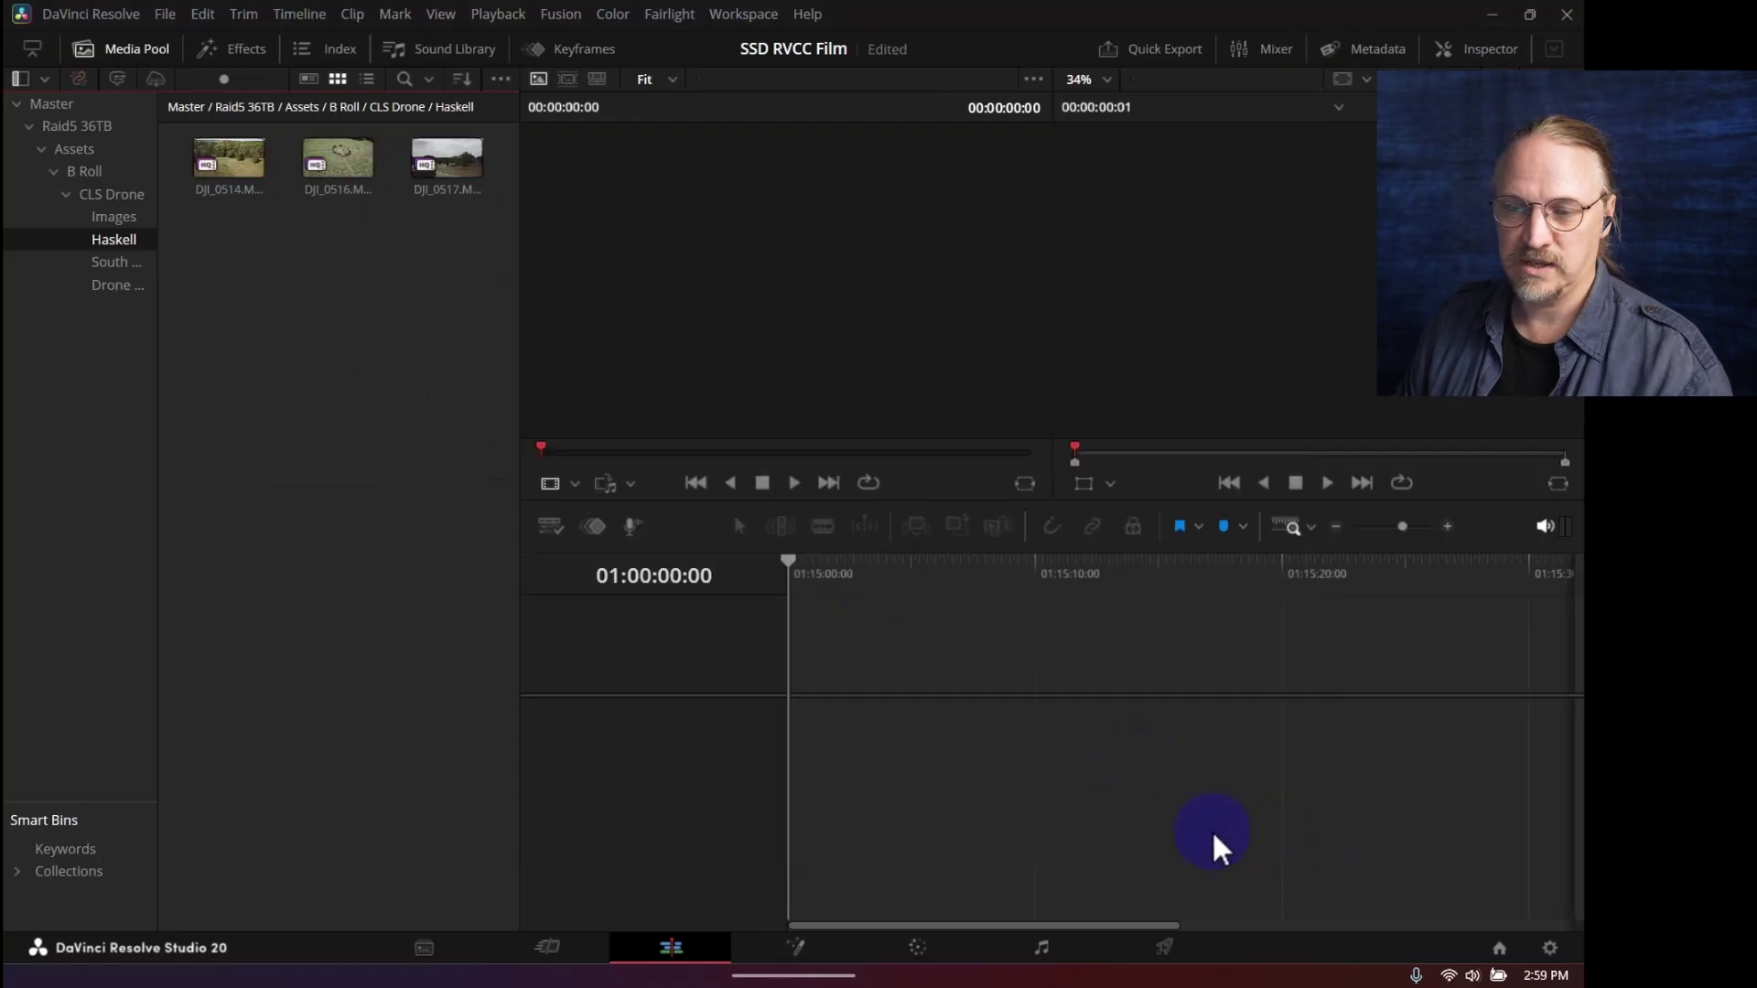
# - Check the media in the South Point, Drone Card Backup, Haskell and Images bins
pyautogui.click(117, 263)
pyautogui.click(119, 285)
pyautogui.click(128, 240)
pyautogui.click(127, 219)
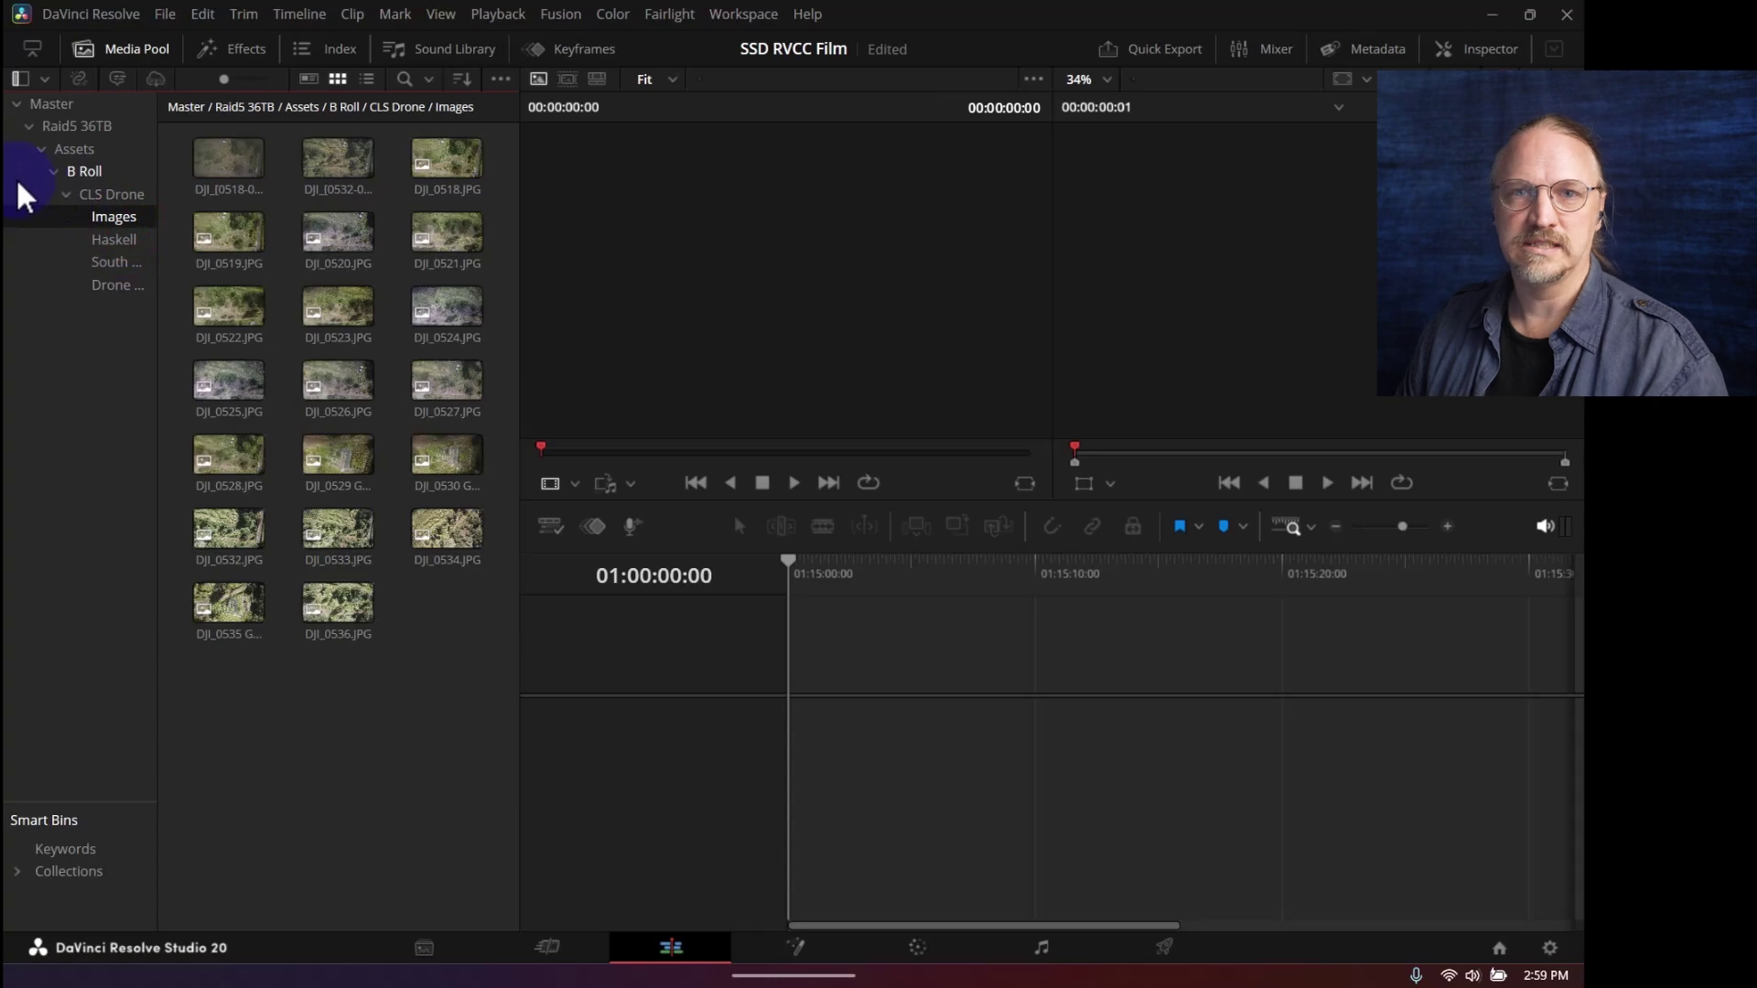